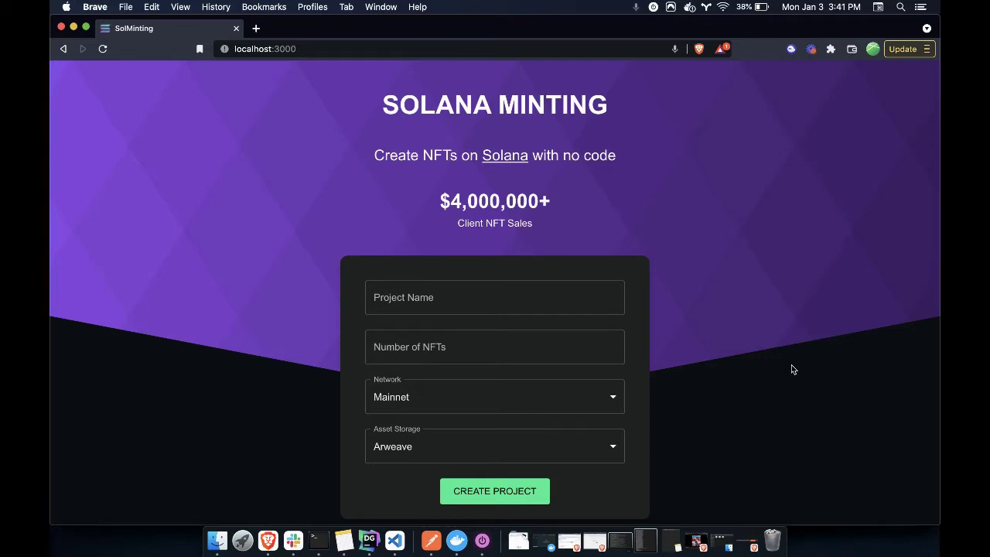
# Name the project 'Example Project 1' and set it to 3 NFTs
pyautogui.click(516, 298)
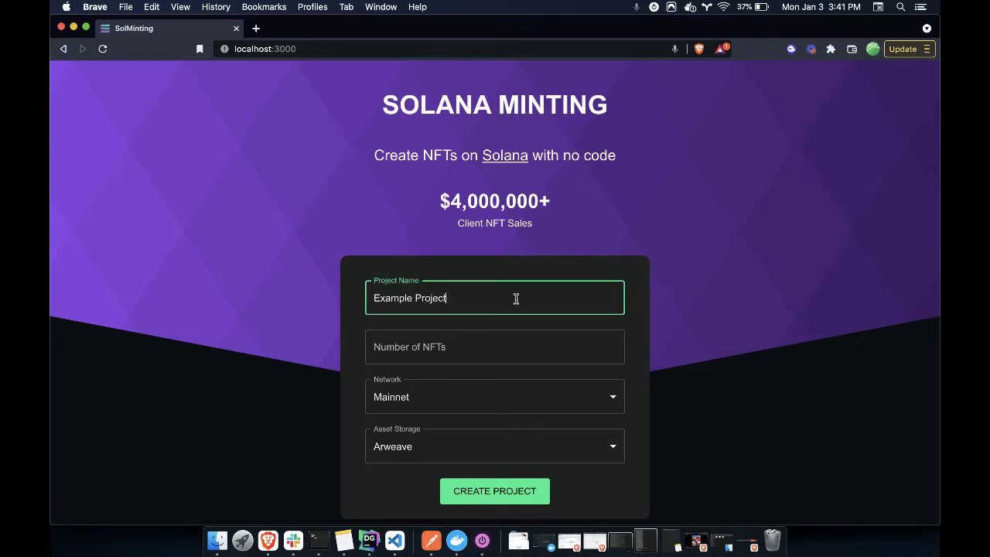
pyautogui.write('Example Project 1')
pyautogui.click(446, 344)
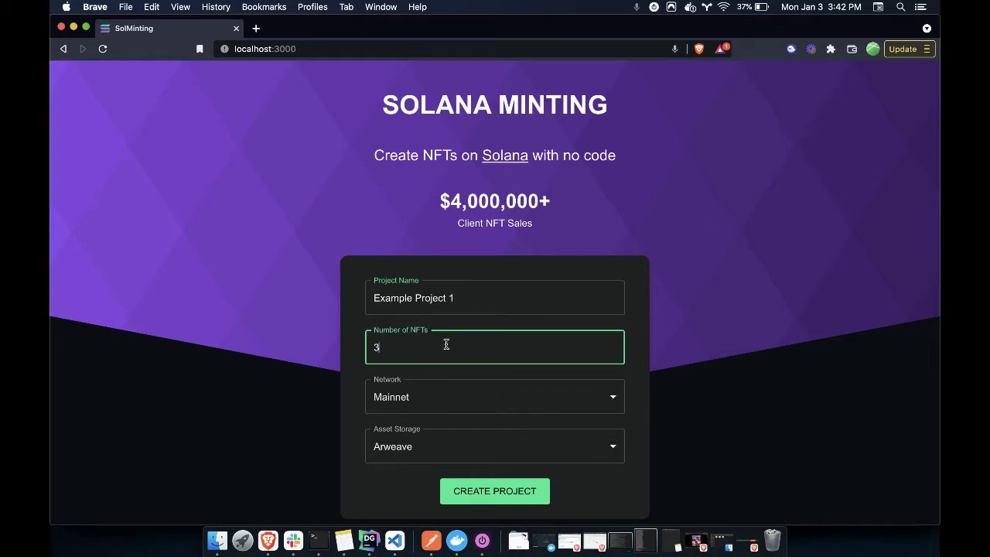
pyautogui.write('3')
# Choose the Devnet network, keep Arweave asset storage, and create the project
pyautogui.click(593, 401)
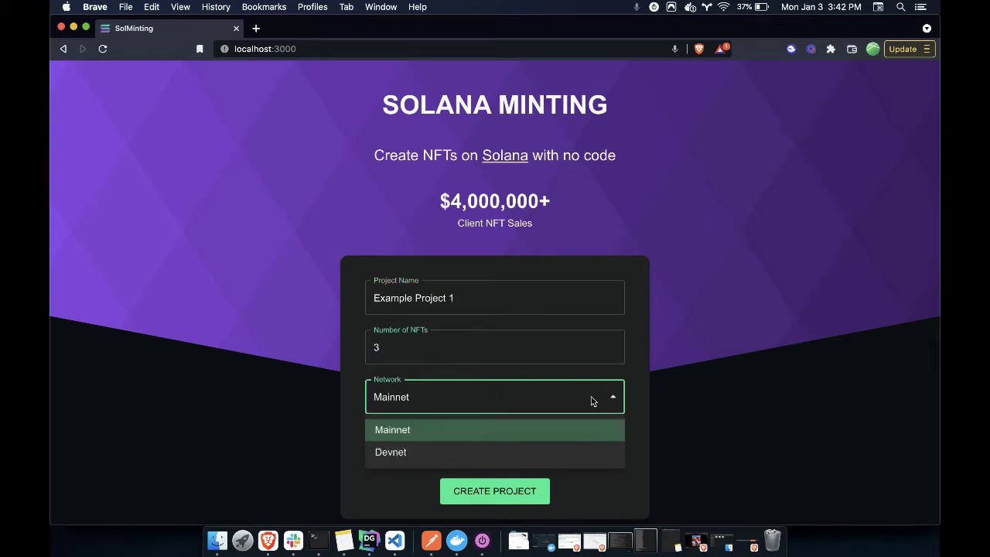
pyautogui.click(407, 455)
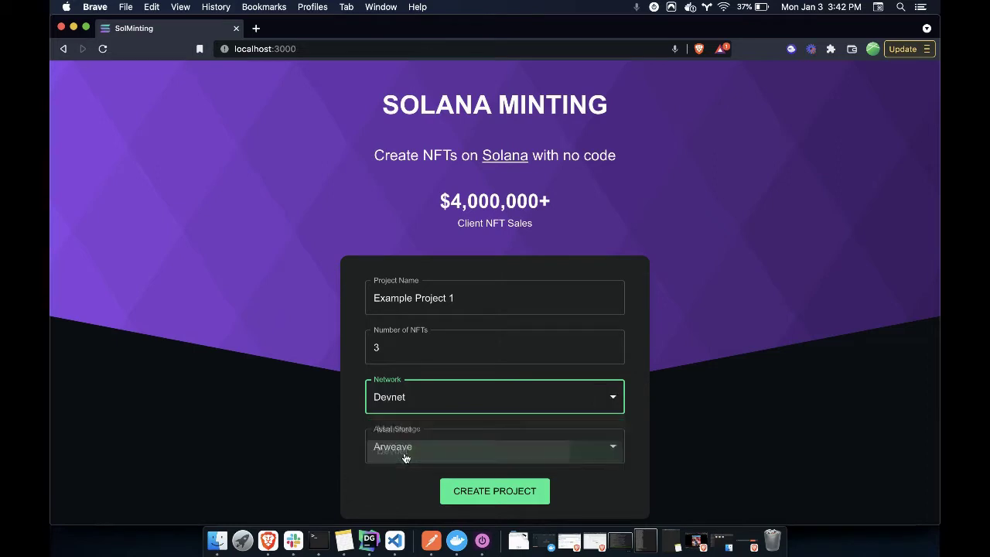
pyautogui.click(502, 446)
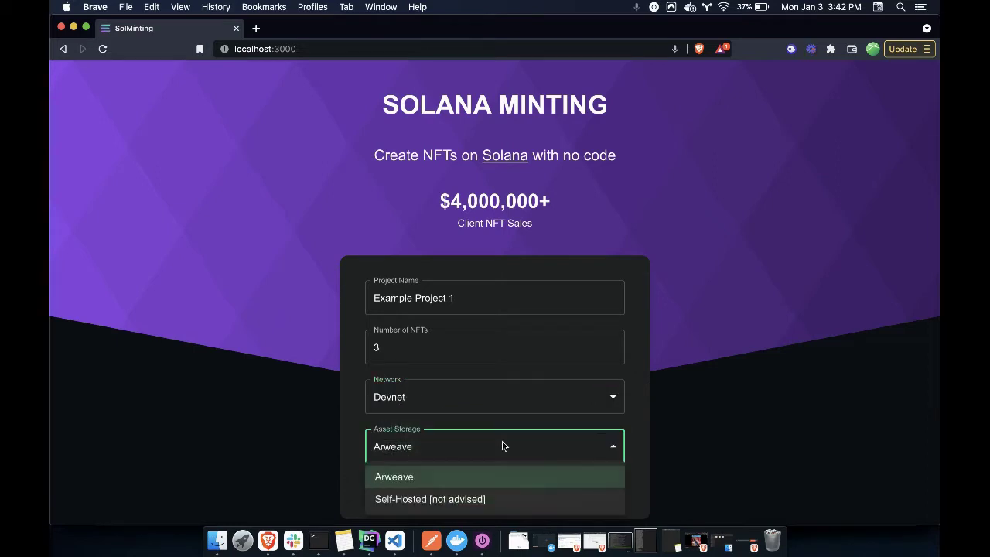
pyautogui.click(437, 480)
pyautogui.click(487, 493)
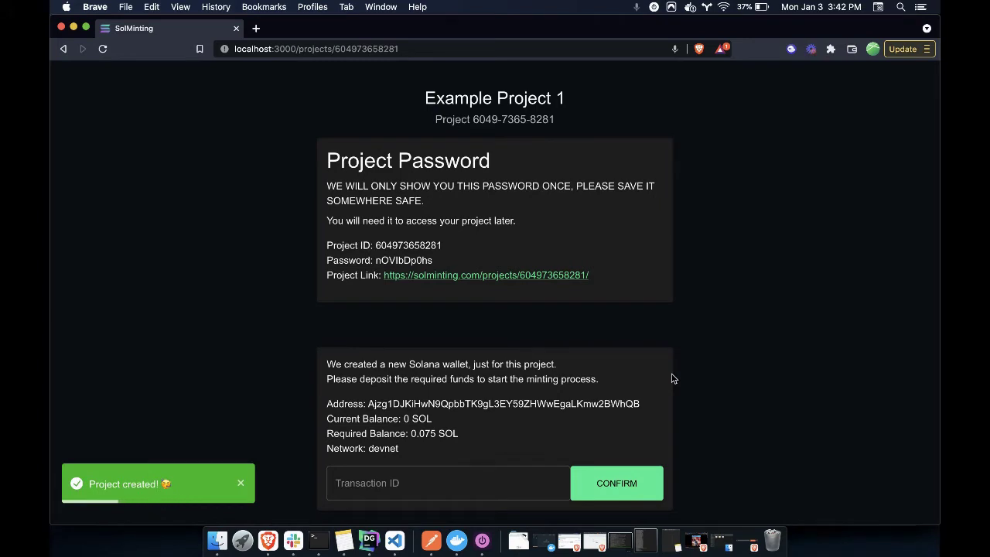
# Select the project ID, password and link lines on the project page
pyautogui.moveTo(323, 155); pyautogui.dragTo(631, 283)
pyautogui.click(630, 283)
pyautogui.moveTo(330, 360); pyautogui.dragTo(426, 457)
pyautogui.click(426, 457)
pyautogui.moveTo(589, 278); pyautogui.dragTo(329, 241)
pyautogui.press('super+c')
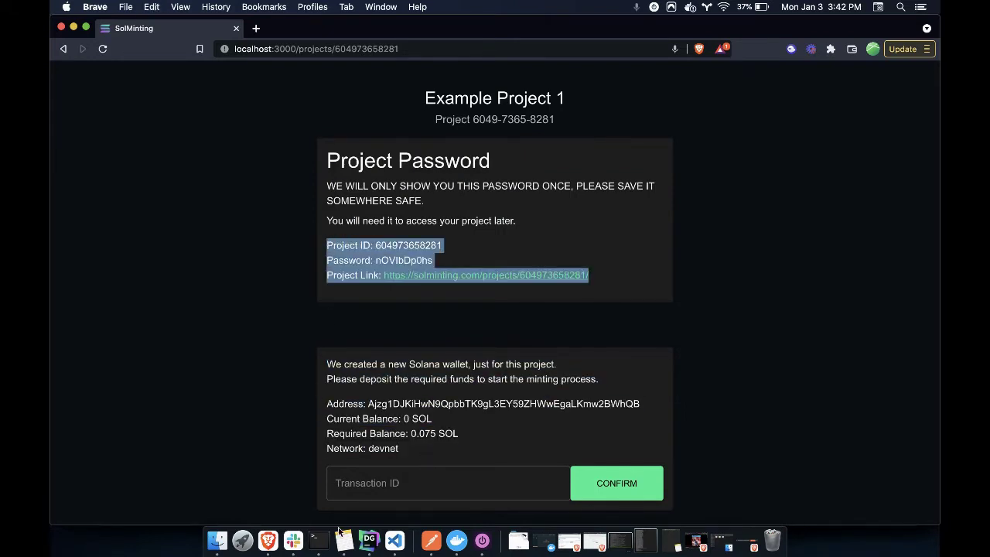
# Paste the project details into a note, then select the required balance amount
pyautogui.click(344, 538)
pyautogui.press('super+v')
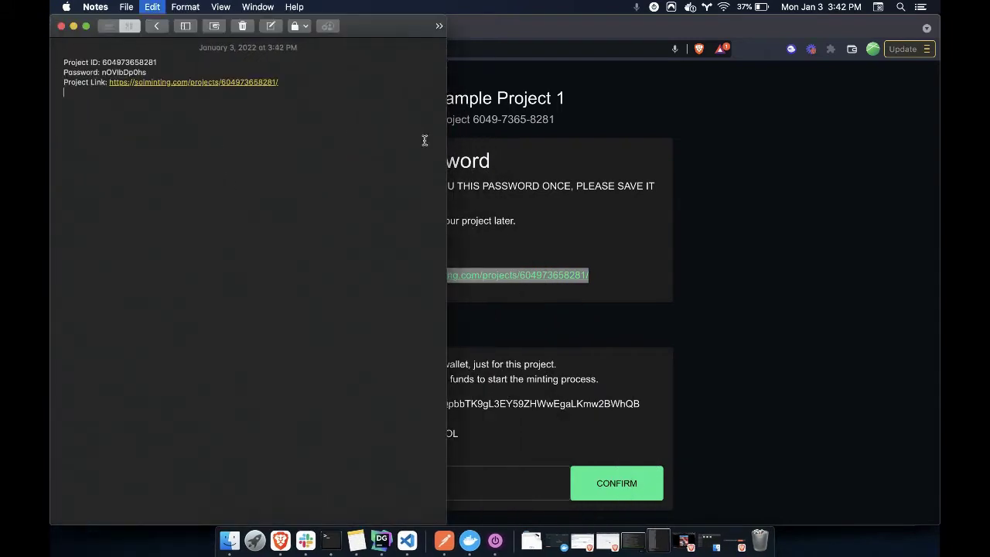
pyautogui.click(762, 204)
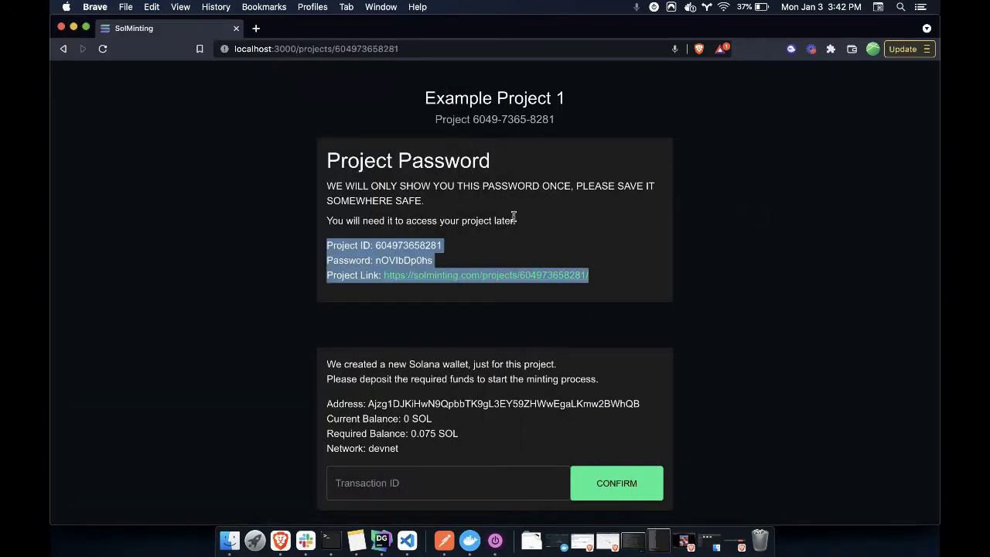
pyautogui.click(414, 194)
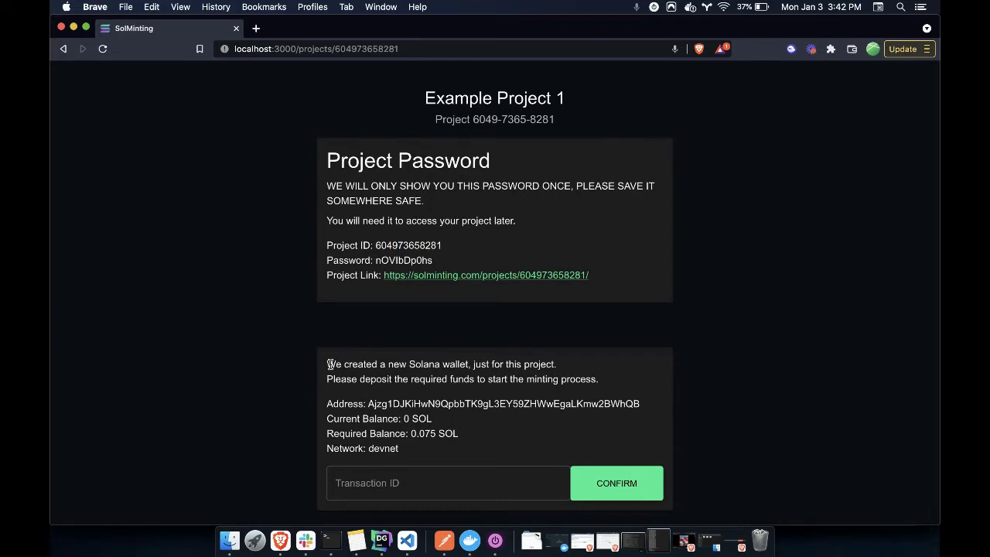
pyautogui.moveTo(328, 362); pyautogui.dragTo(325, 437)
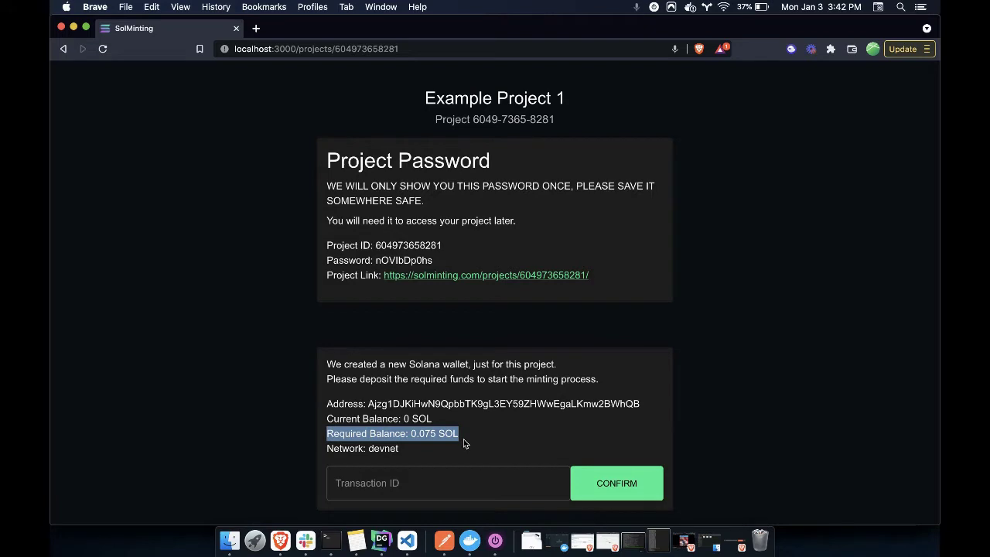
# Select the project wallet address and start a SOL send in Phantom
pyautogui.doubleClick(384, 403)
pyautogui.press('super+c')
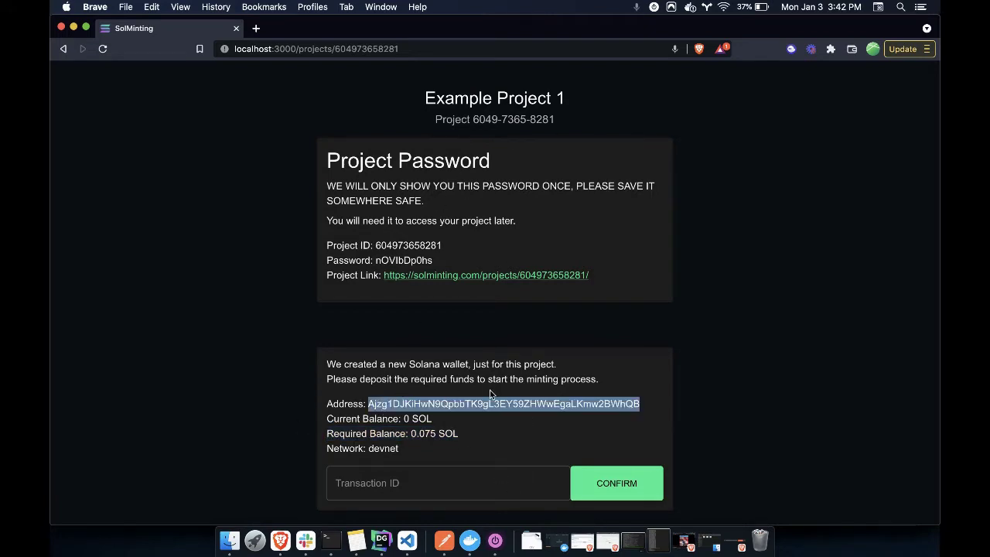
pyautogui.click(791, 48)
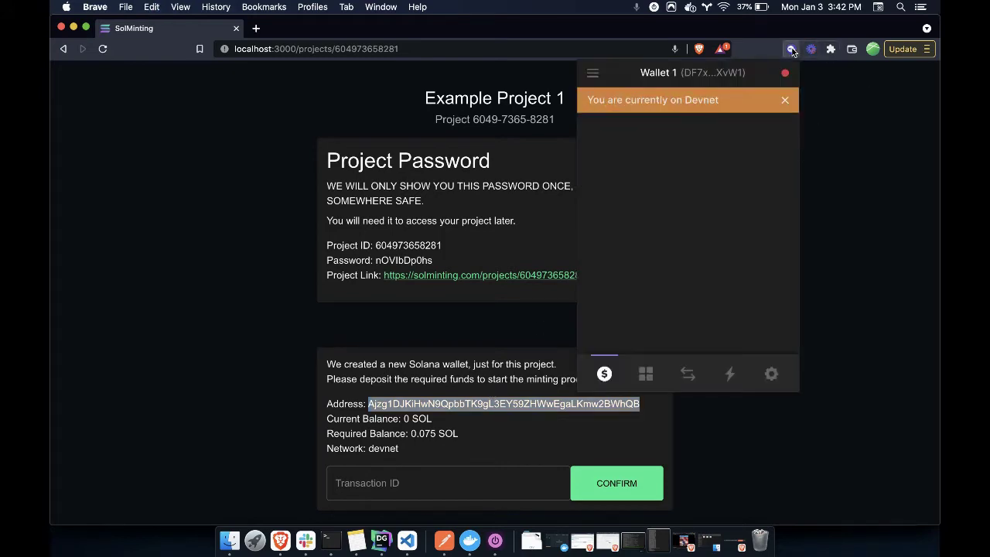
pyautogui.click(785, 101)
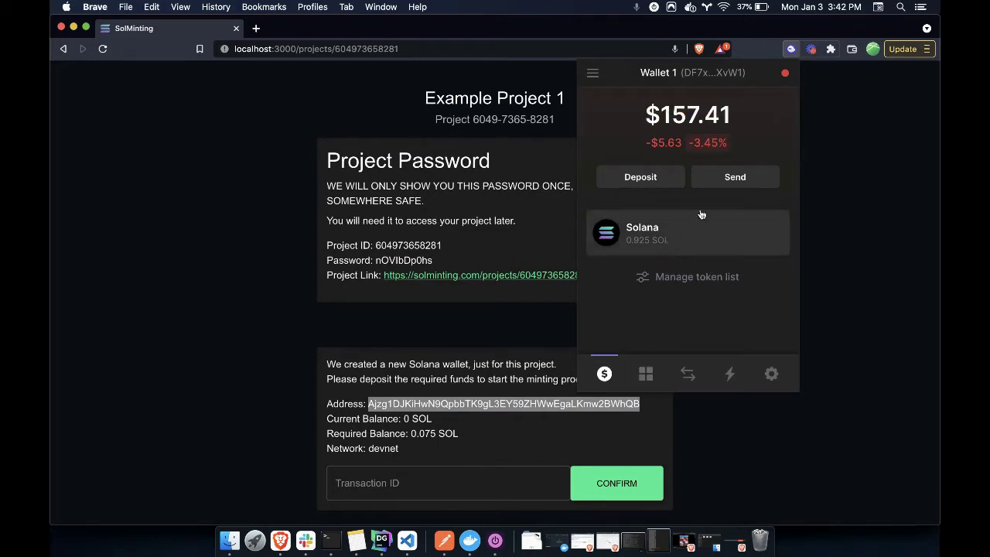
pyautogui.click(715, 177)
pyautogui.click(672, 169)
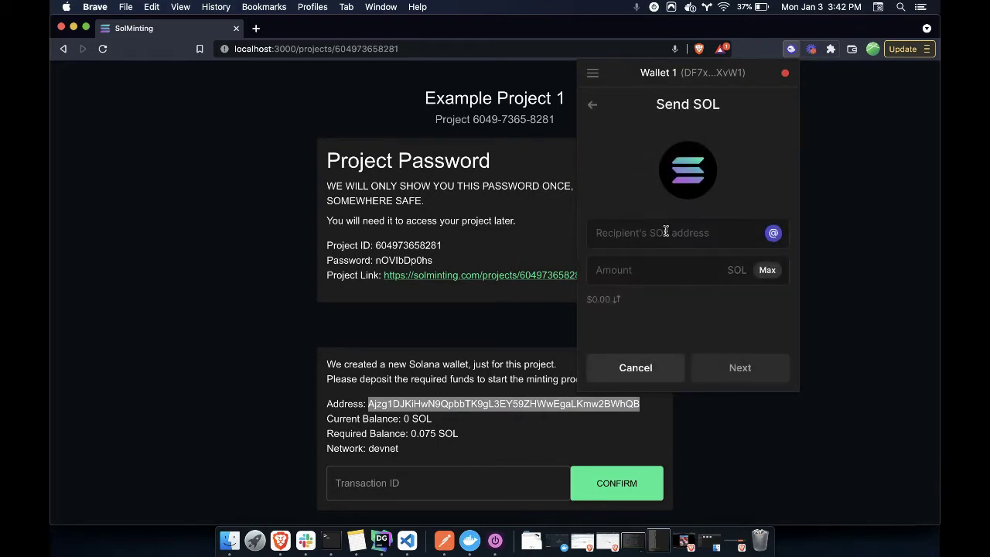
# Send 0.075 SOL to the pasted project wallet address and view it on Solscan
pyautogui.press('super+v')
pyautogui.write('0')
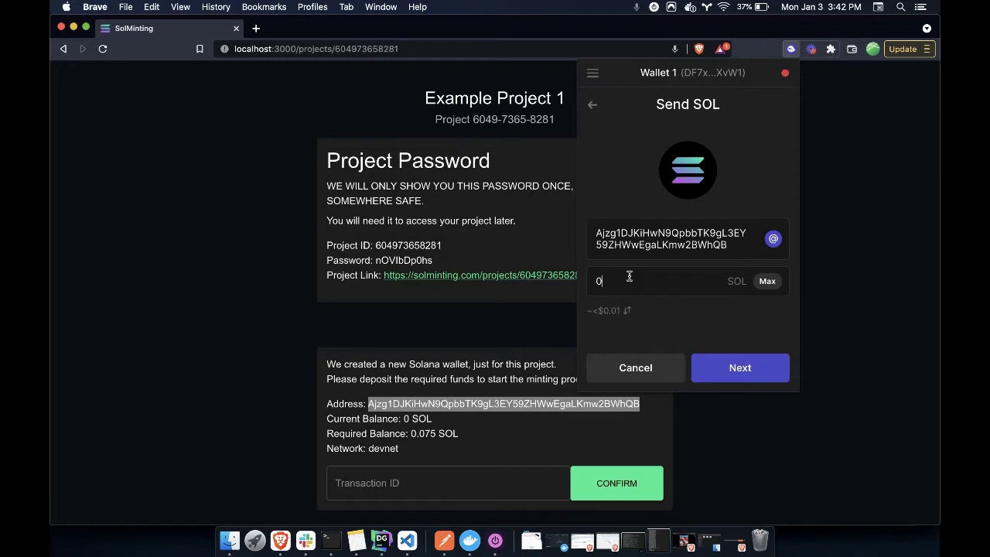
pyautogui.write('.075')
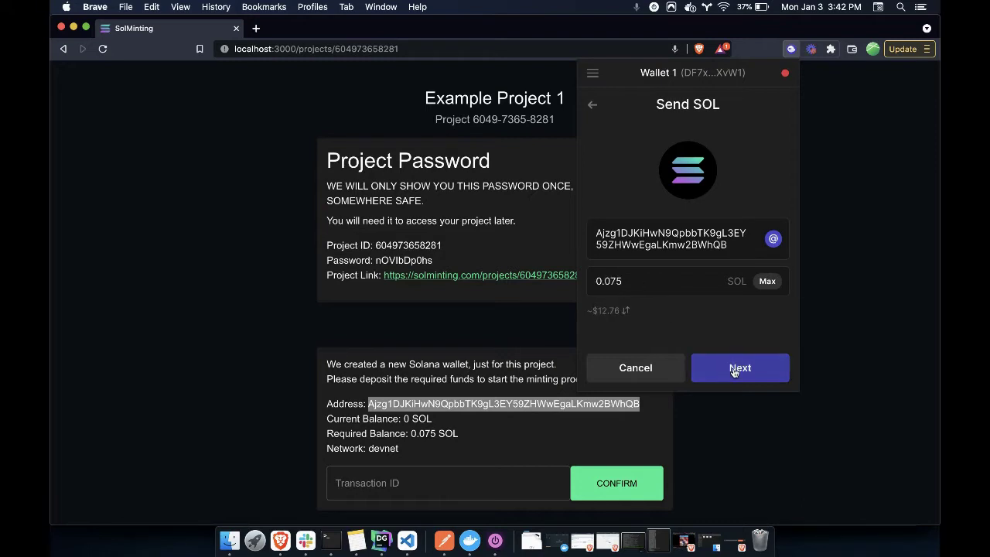
pyautogui.click(735, 370)
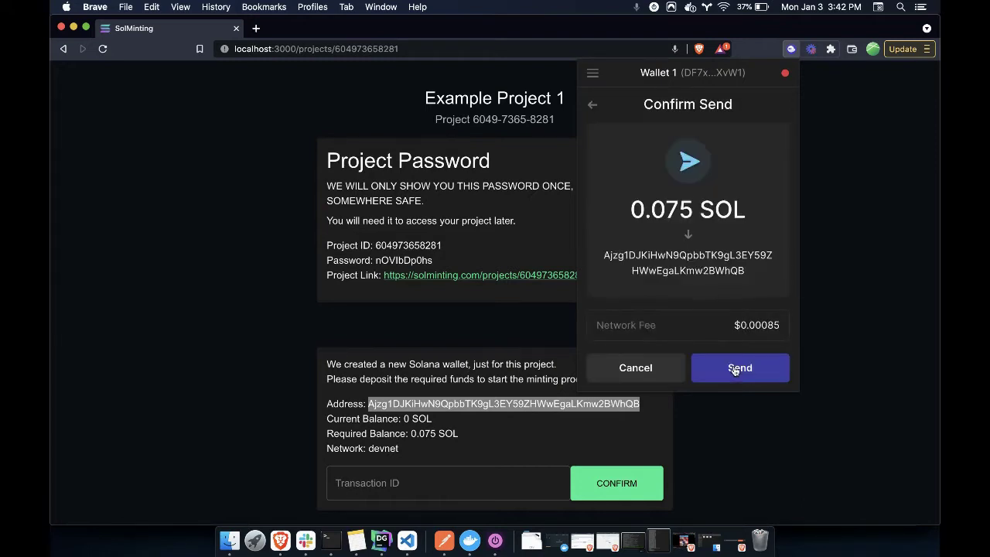
pyautogui.click(734, 369)
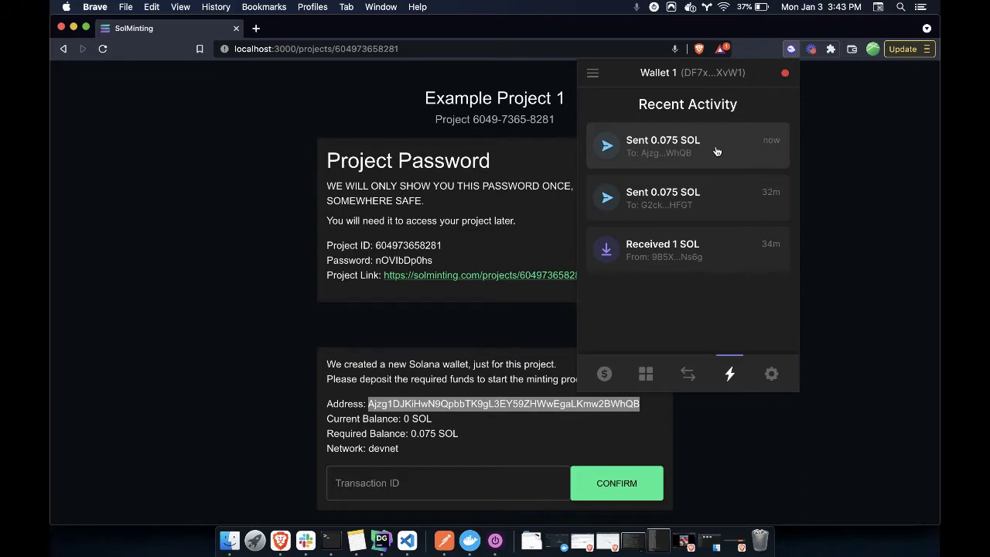
pyautogui.click(715, 146)
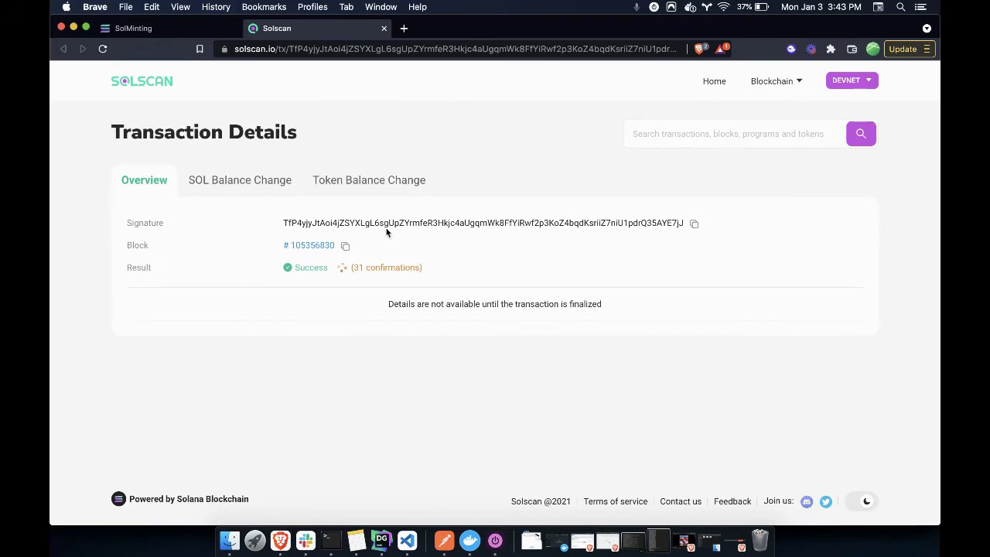
# Copy the 0.075 SOL transfer's signature from Solscan's Transaction Details
pyautogui.doubleClick(309, 222)
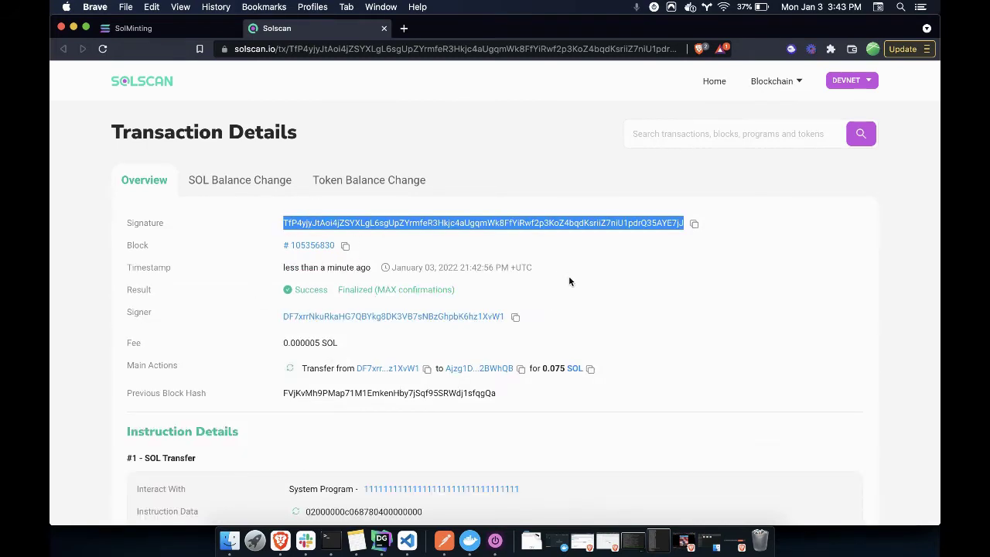
pyautogui.click(649, 221)
pyautogui.click(694, 224)
# Paste the transaction signature as the Transaction ID and confirm the deposit
pyautogui.click(173, 28)
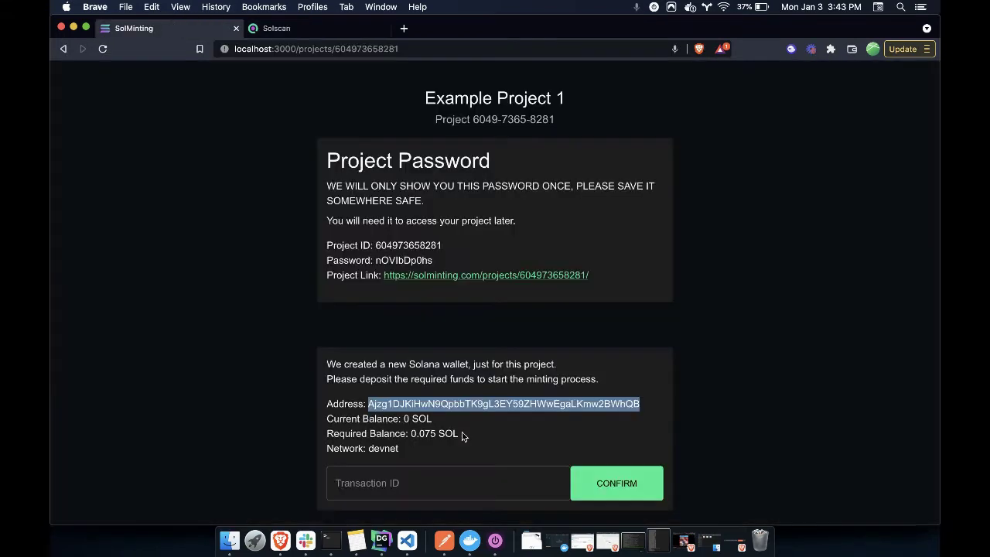
pyautogui.click(409, 474)
pyautogui.press('super+v')
pyautogui.scroll(-1, 496, 416)
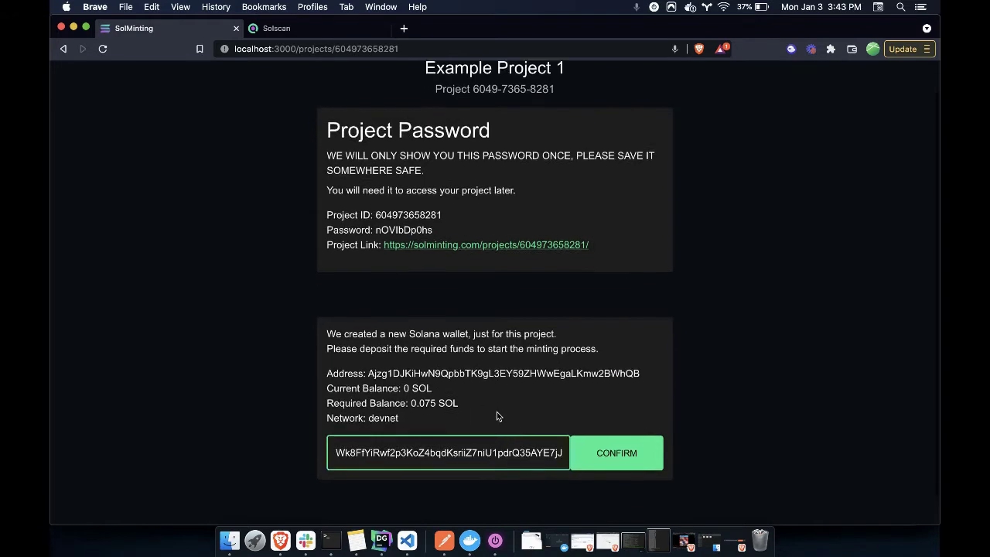
pyautogui.click(605, 451)
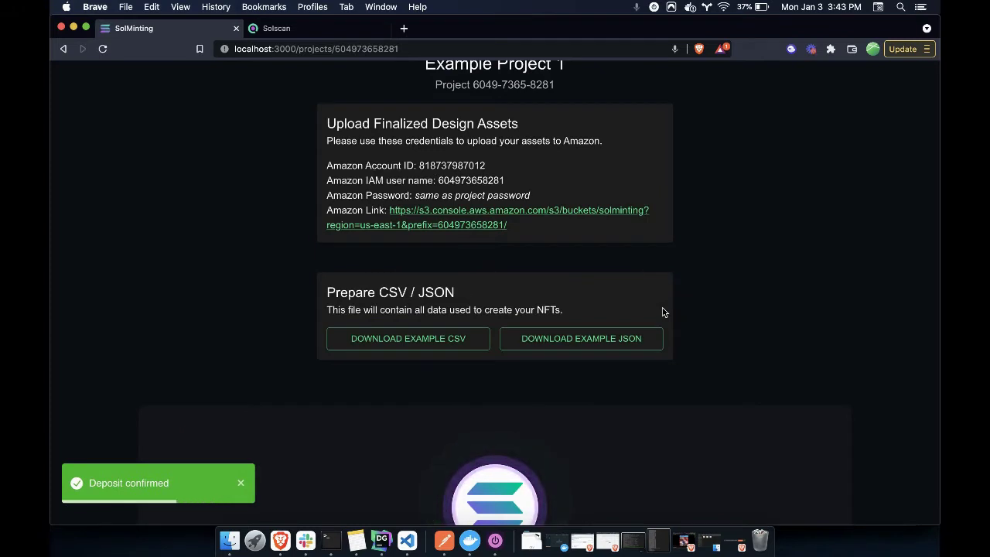
# Review the new Amazon credentials and CSV/JSON sections, then close the Solscan tab
pyautogui.scroll(1, 662, 312)
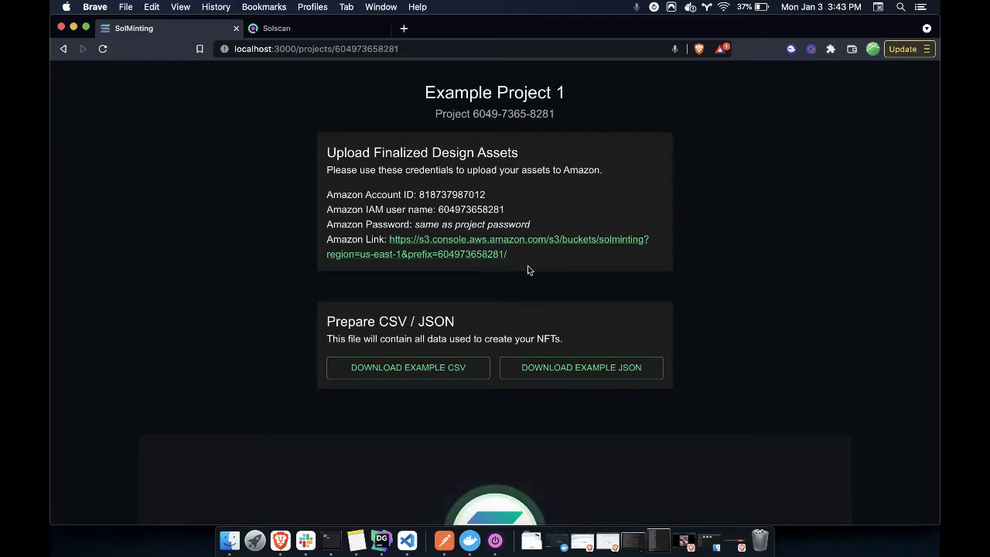
pyautogui.scroll(-2, 527, 266)
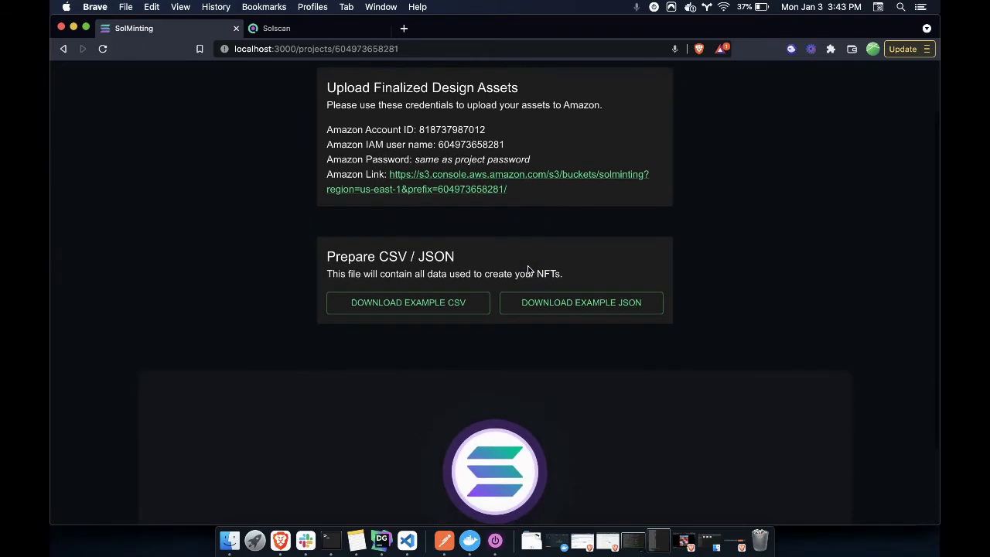
pyautogui.scroll(-2, 519, 362)
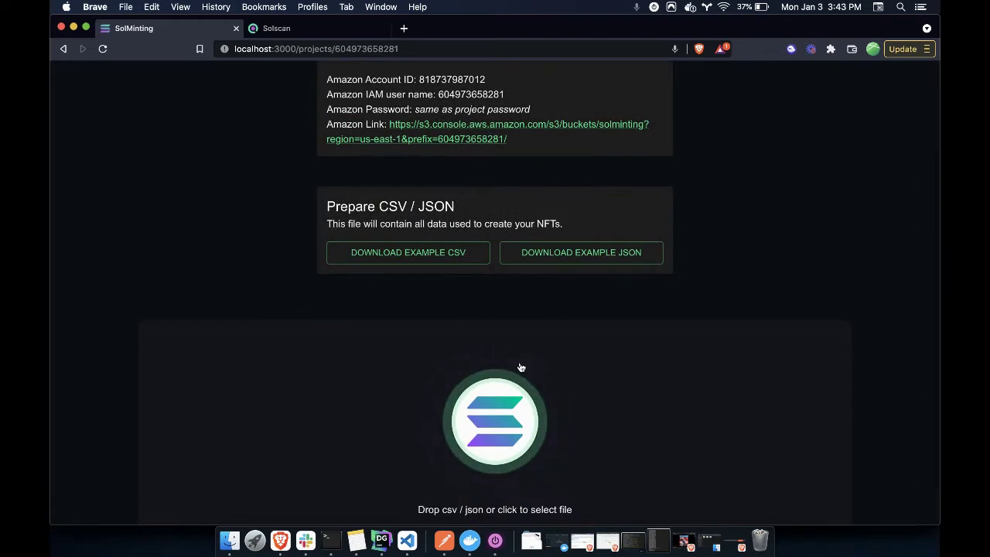
pyautogui.scroll(3, 520, 366)
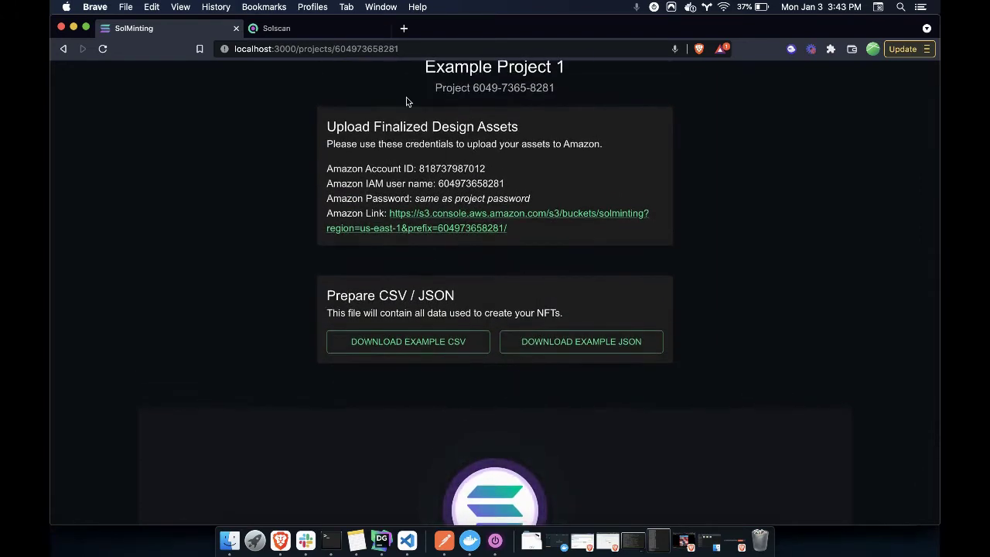
pyautogui.click(383, 28)
# Copy the Amazon account ID from SolMinting into the AWS sign-in form
pyautogui.scroll(1, 371, 165)
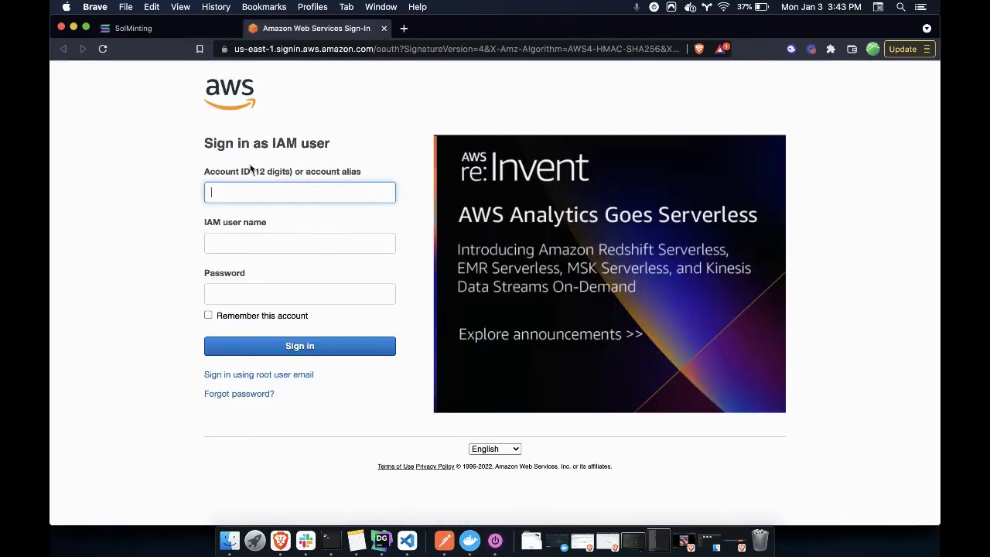
pyautogui.click(150, 29)
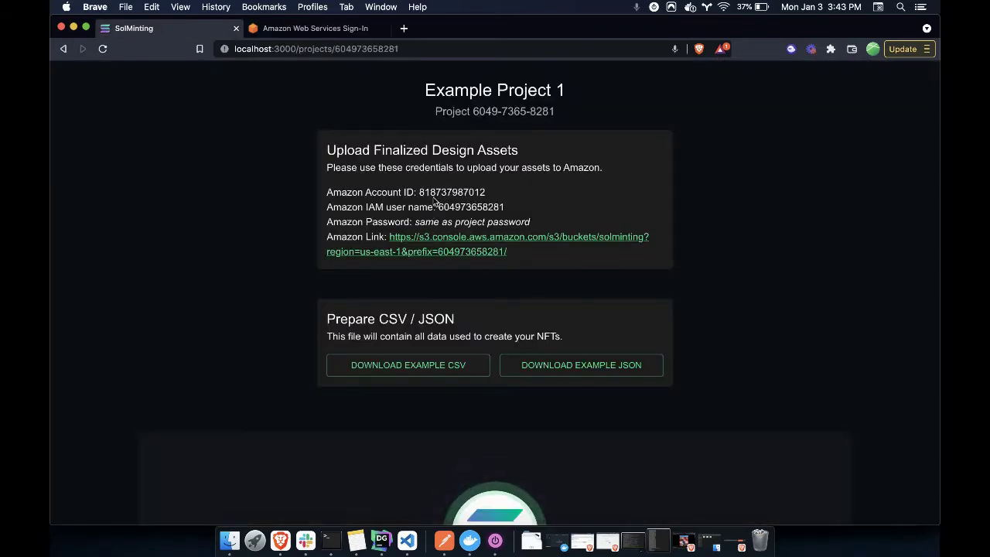
pyautogui.doubleClick(430, 196)
pyautogui.press('super+c')
pyautogui.click(319, 28)
pyautogui.press('super+v')
# Copy the IAM user name from SolMinting into the IAM user name field
pyautogui.click(134, 28)
pyautogui.moveTo(439, 206); pyautogui.dragTo(504, 207)
pyautogui.press('super+c')
pyautogui.click(313, 28)
pyautogui.click(310, 243)
pyautogui.press('super+v')
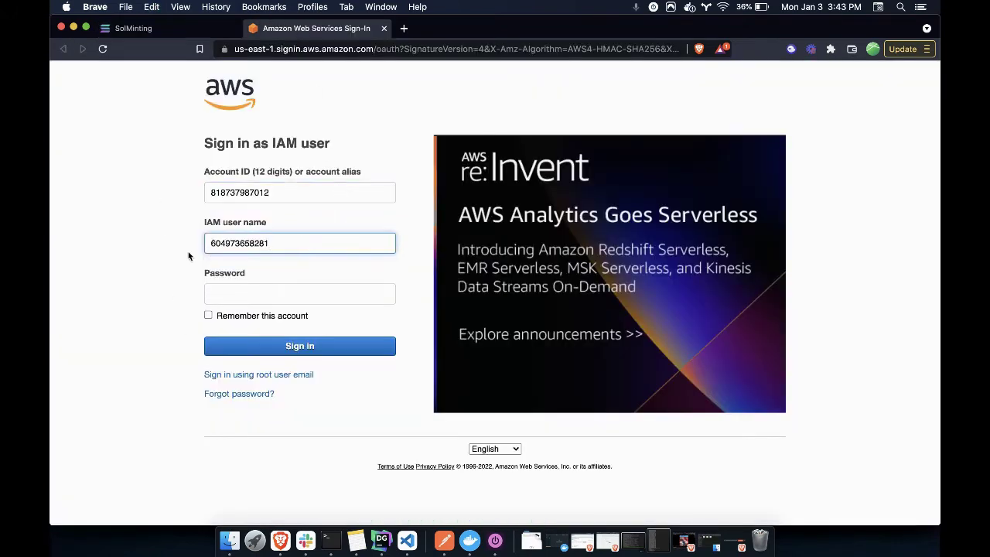
# Copy the project password from Notes into the Password field and sign in
pyautogui.click(355, 539)
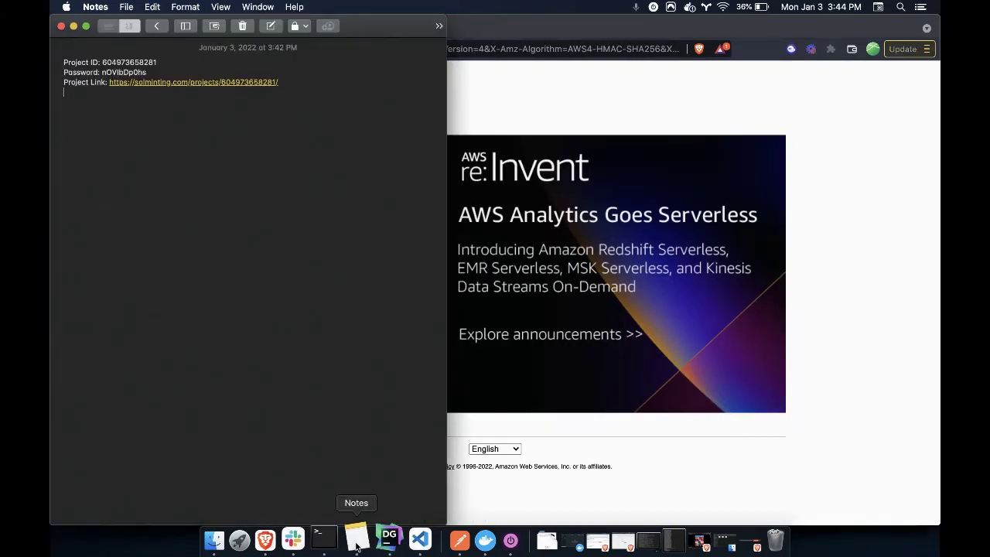
pyautogui.moveTo(102, 72); pyautogui.dragTo(147, 72)
pyautogui.press('super+c')
pyautogui.click(556, 96)
pyautogui.click(292, 292)
pyautogui.press('super+v')
pyautogui.click(247, 349)
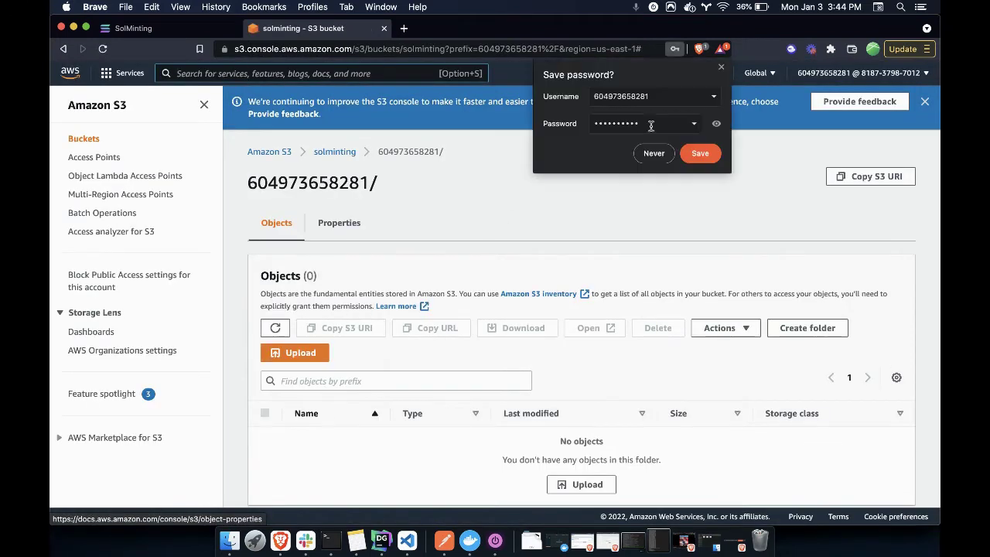
# Add 1.png and 3.png to a new upload in the project folder
pyautogui.click(720, 67)
pyautogui.hotkey('alt', 's')
pyautogui.scroll(-1, 643, 242)
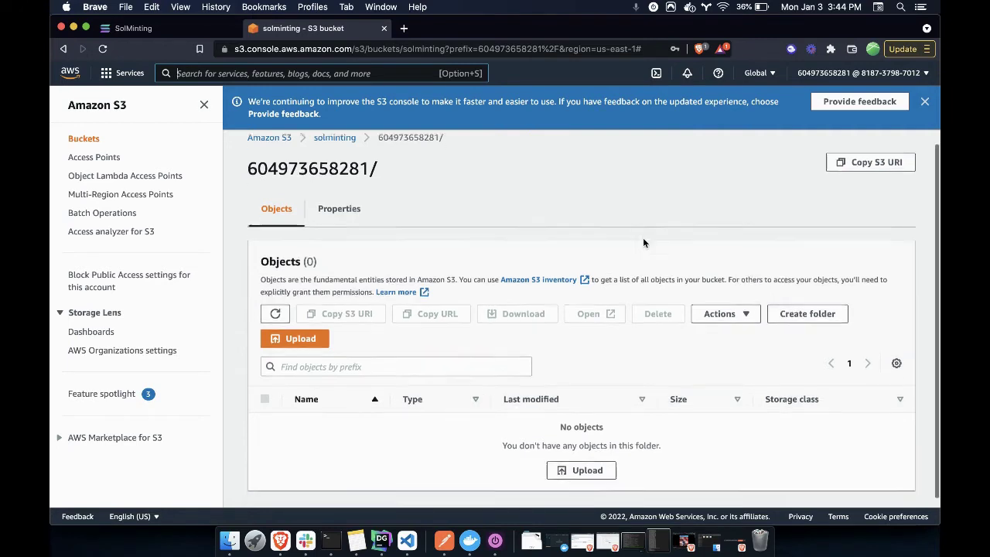
pyautogui.click(299, 331)
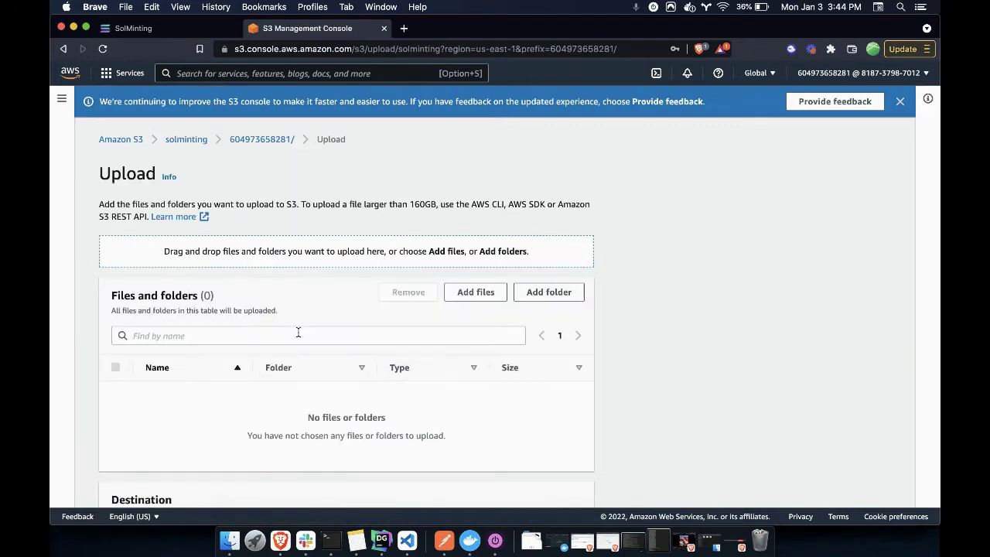
pyautogui.click(467, 294)
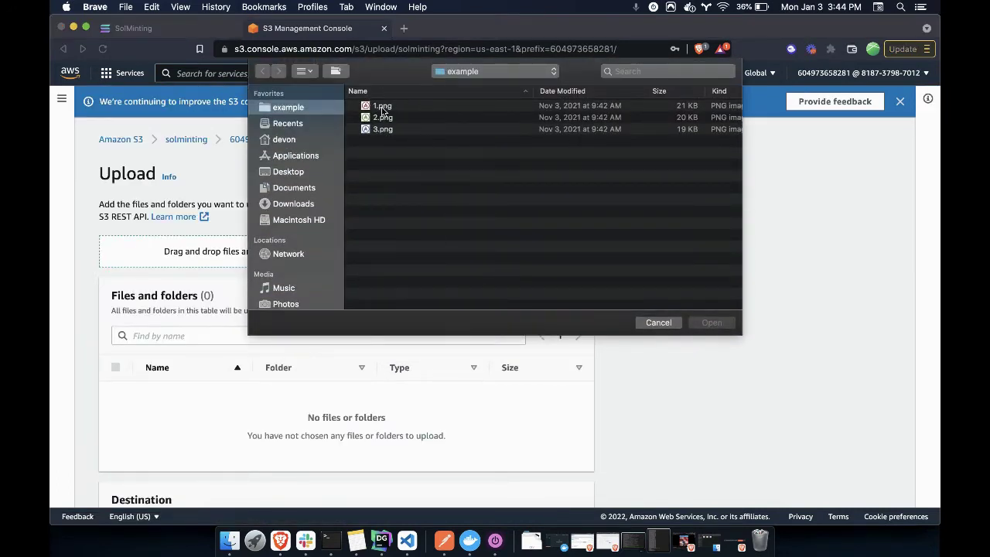
pyautogui.click(381, 110)
pyautogui.keyDown('super'); pyautogui.click(385, 130); pyautogui.keyUp('super')
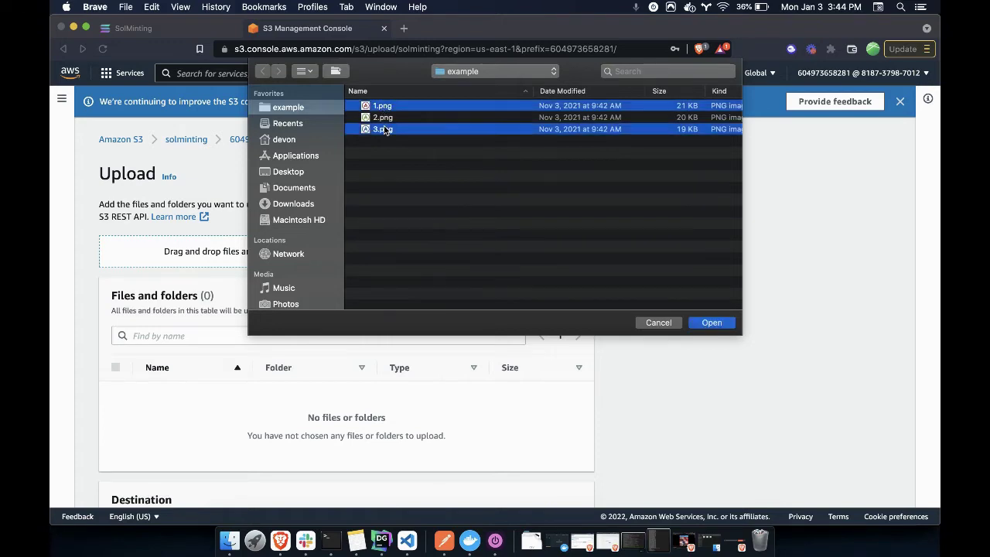
pyautogui.click(706, 326)
# Upload the two images and check the upload results
pyautogui.scroll(-5, 600, 384)
pyautogui.click(567, 485)
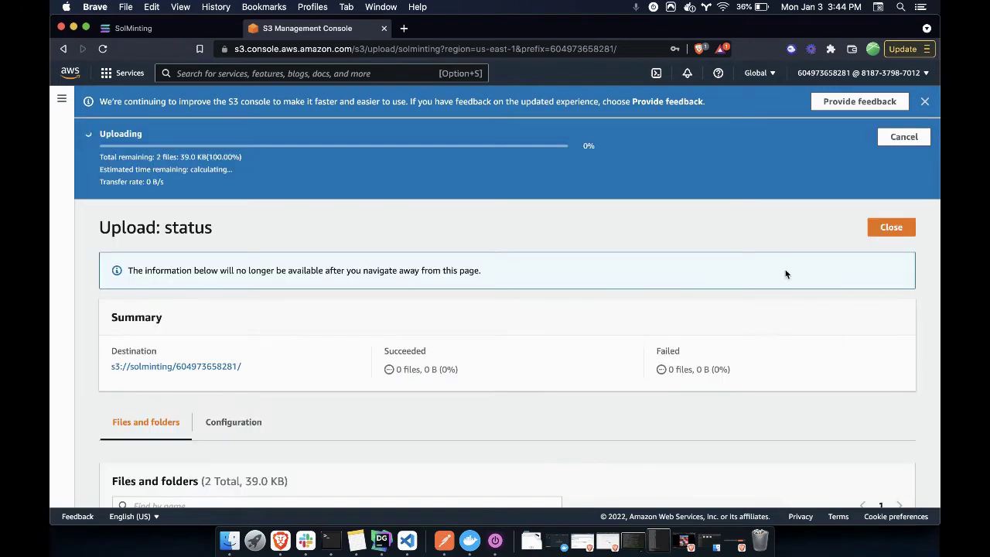
pyautogui.scroll(-2, 639, 304)
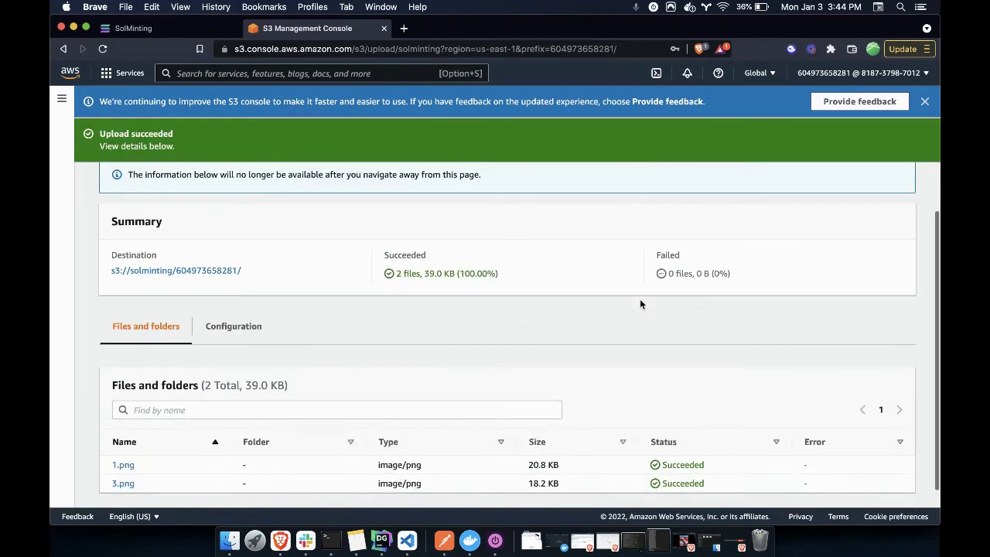
pyautogui.scroll(2, 640, 303)
pyautogui.scroll(-2, 541, 340)
pyautogui.scroll(3, 731, 382)
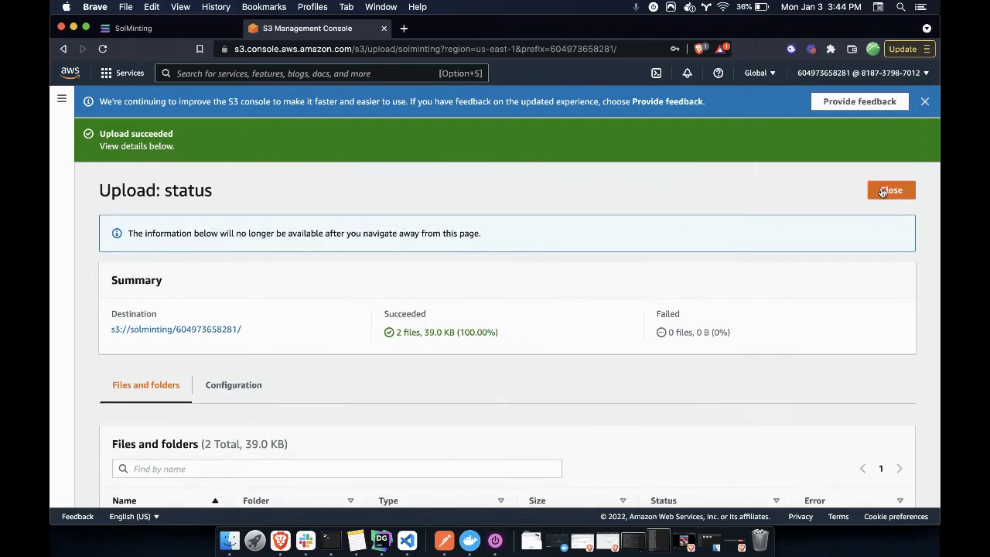
# Return to SolMinting and save the example CSV as solminting-example in the example folder
pyautogui.click(889, 189)
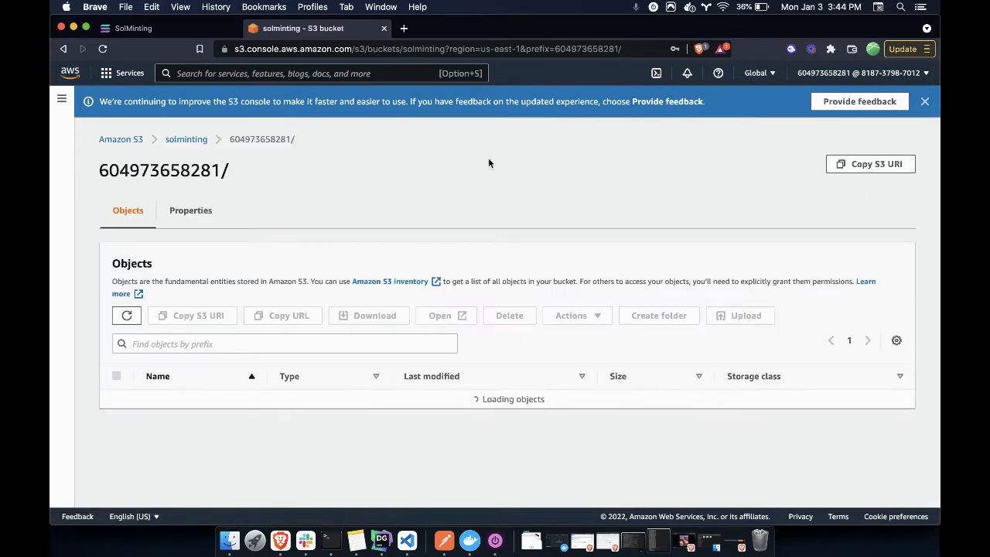
pyautogui.click(170, 31)
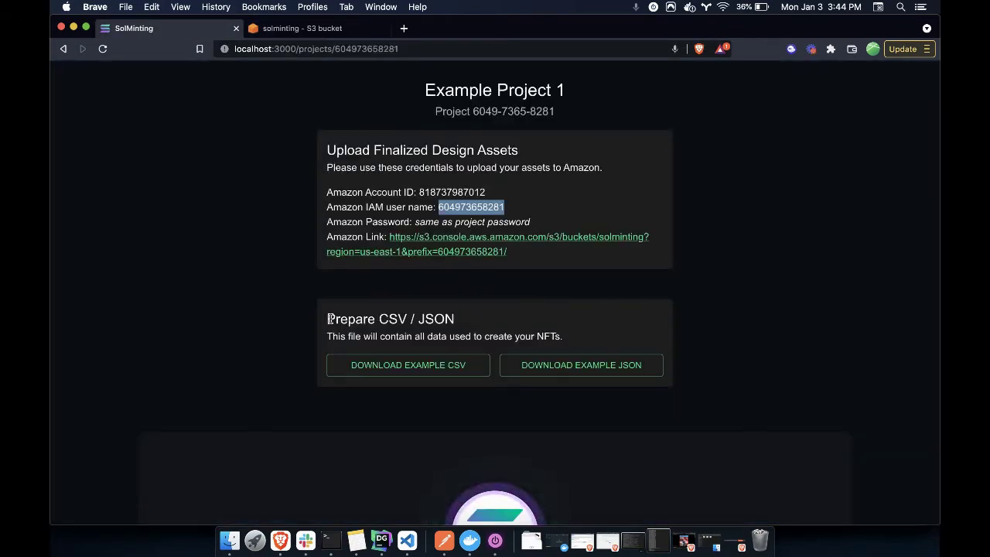
pyautogui.moveTo(329, 319); pyautogui.dragTo(576, 336)
pyautogui.click(576, 338)
pyautogui.scroll(-1, 578, 336)
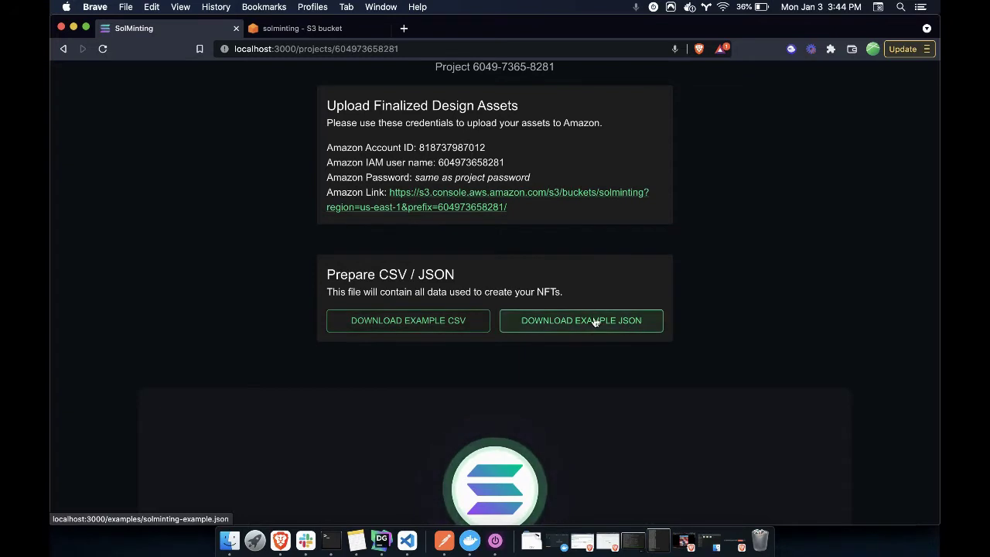
pyautogui.click(414, 320)
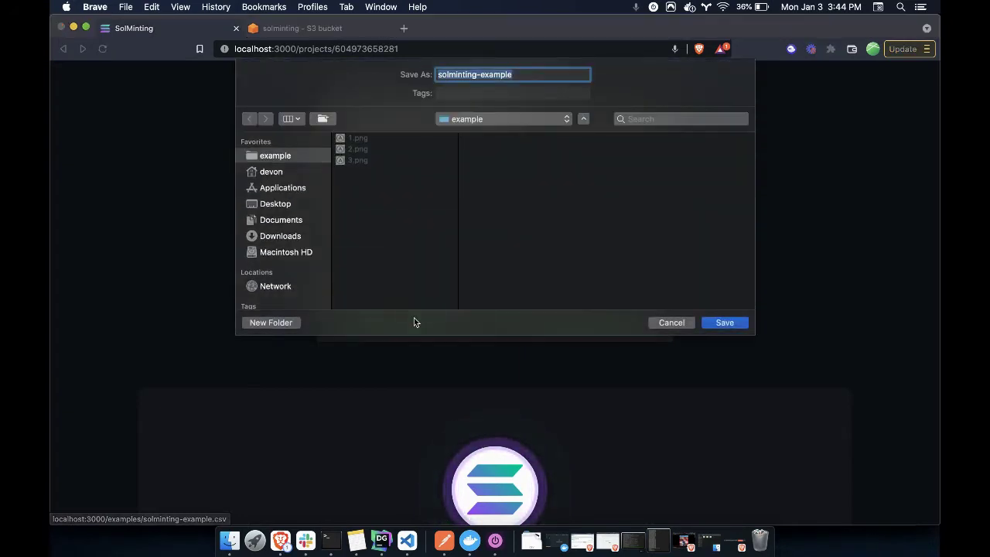
pyautogui.click(716, 324)
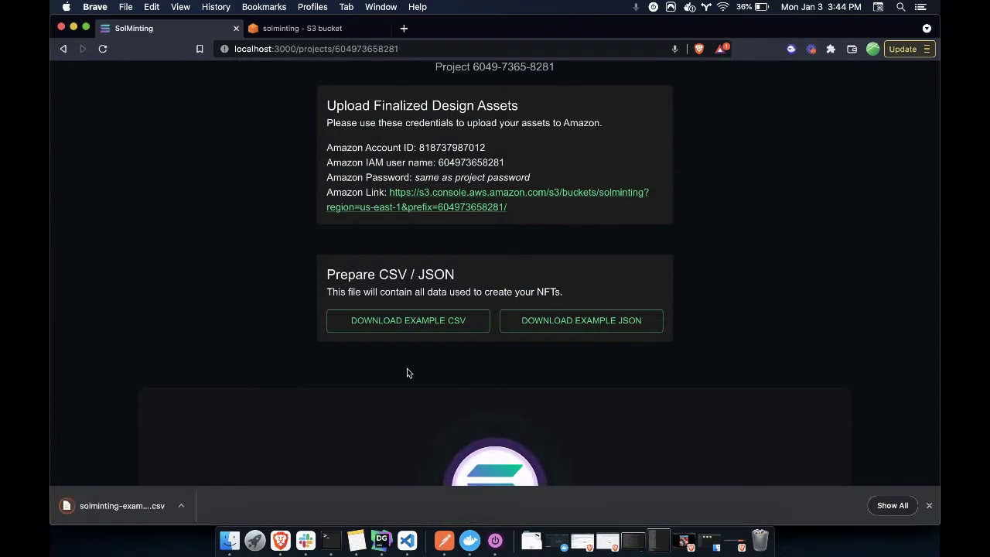
pyautogui.click(929, 505)
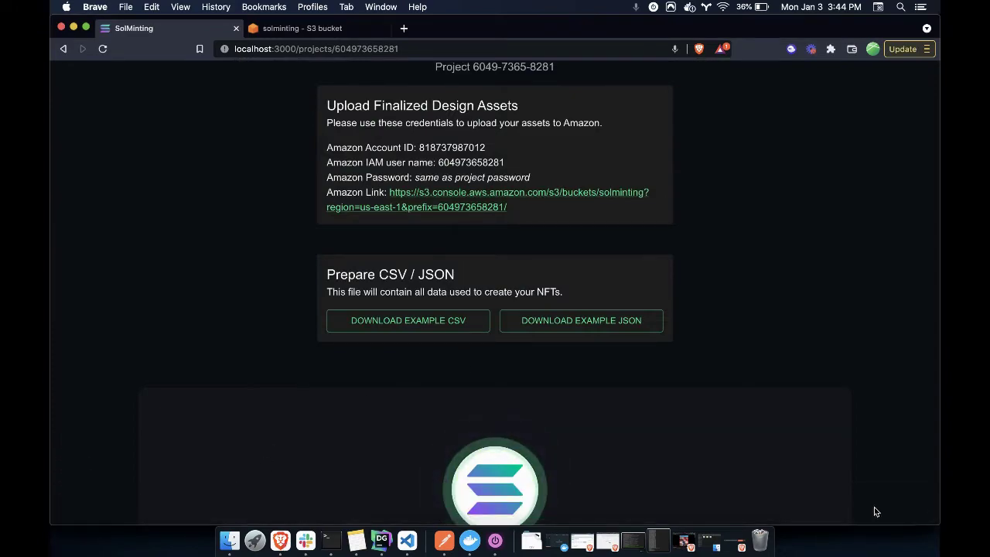
# Open the downloaded CSV in Excel and select the first NFT's to address in B2
pyautogui.click(229, 540)
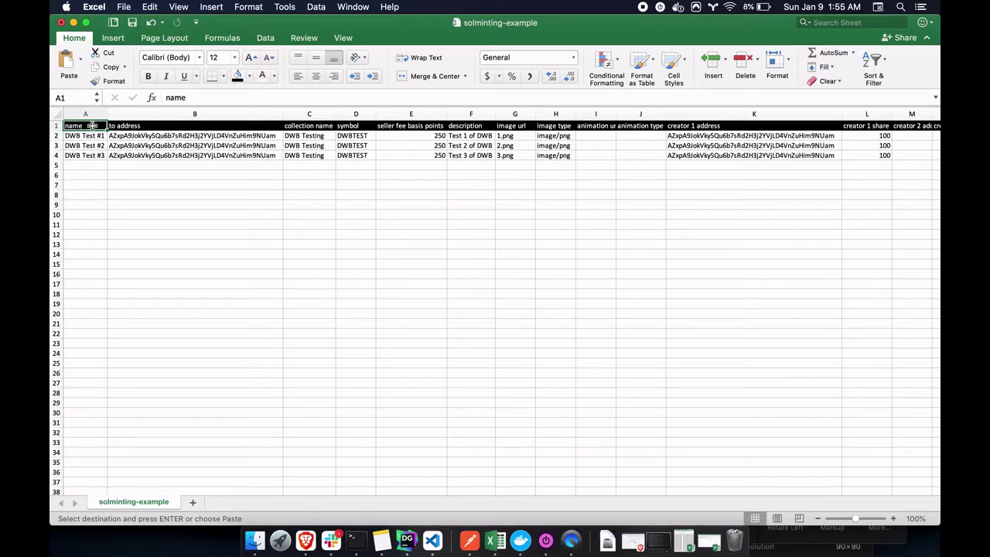
pyautogui.click(85, 137)
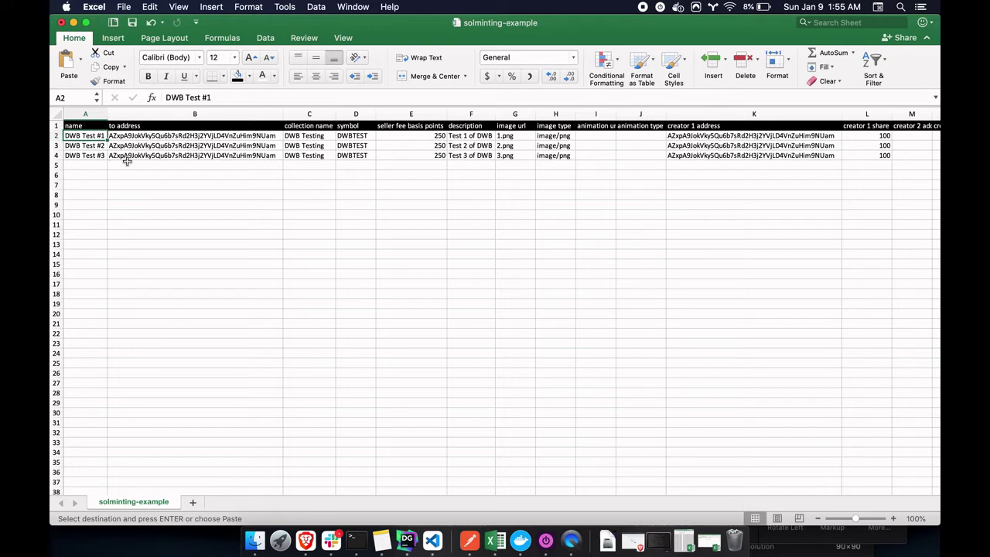
pyautogui.click(156, 135)
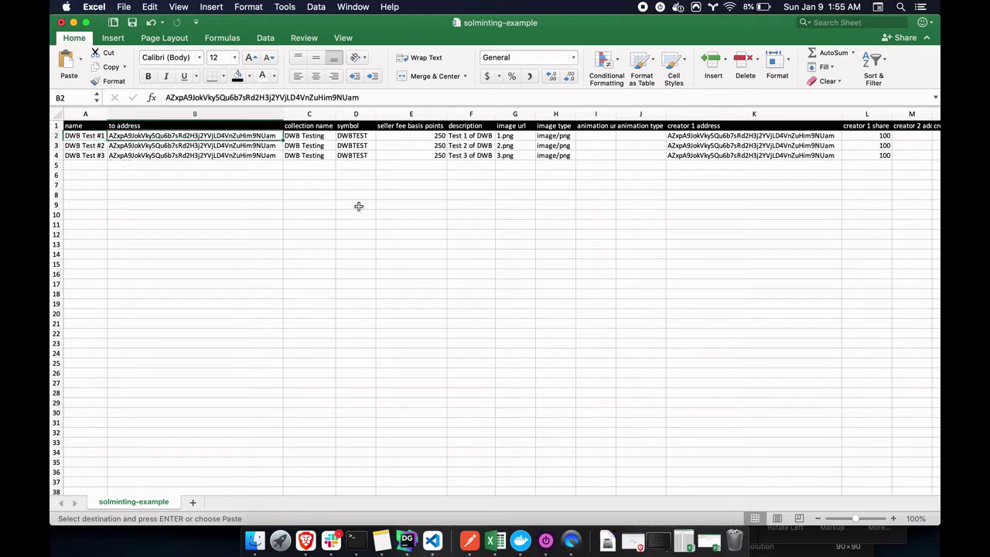
pyautogui.hscroll(5, 437, 209)
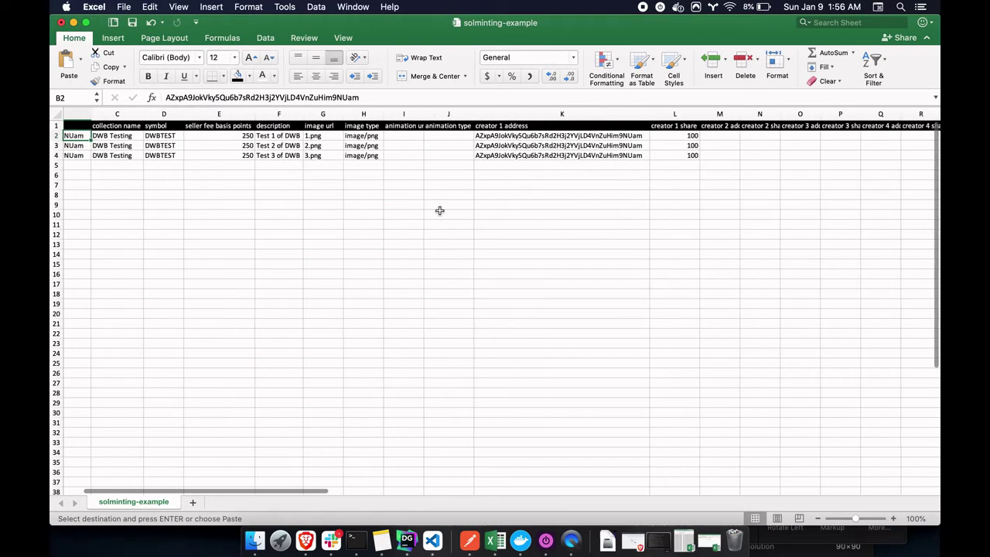
pyautogui.hscroll(5, 439, 210)
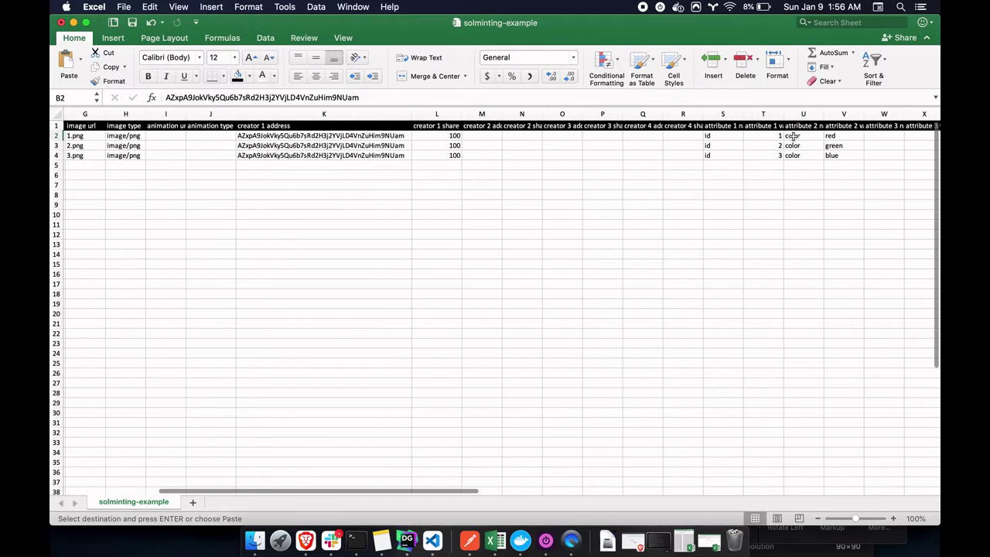
pyautogui.hscroll(-5, 607, 212)
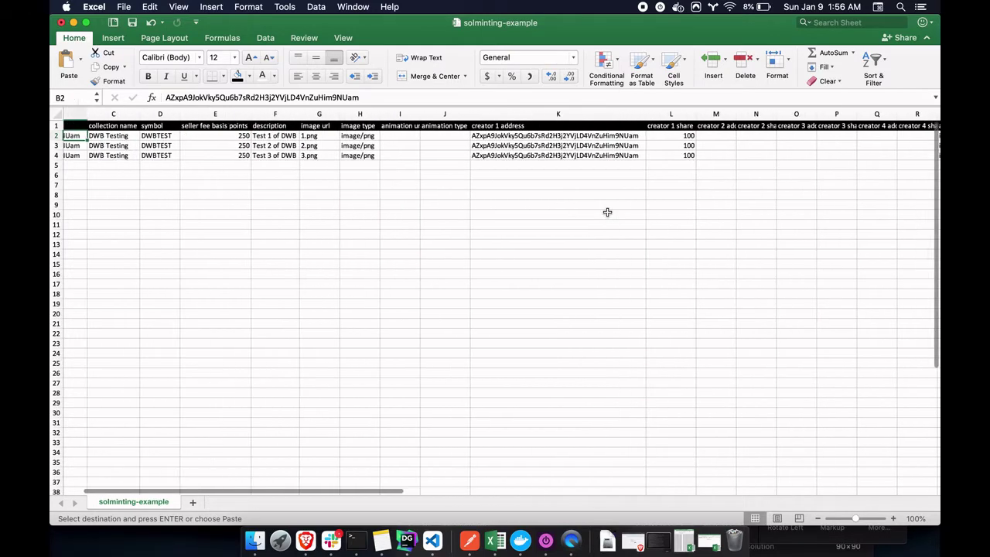
pyautogui.hscroll(-4, 607, 212)
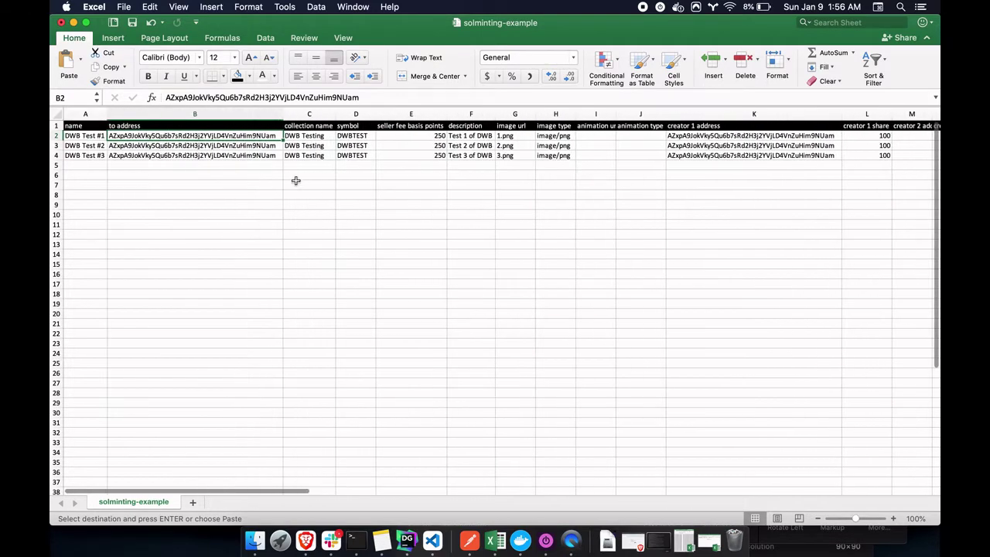
# Paste the new wallet address into to-address cells B2, B3 and B4
pyautogui.write('DF7xrrNkuRkaHG7QBYkg8DK3VB7sNBzGhpbK6hz1XvW1')
pyautogui.click(205, 146)
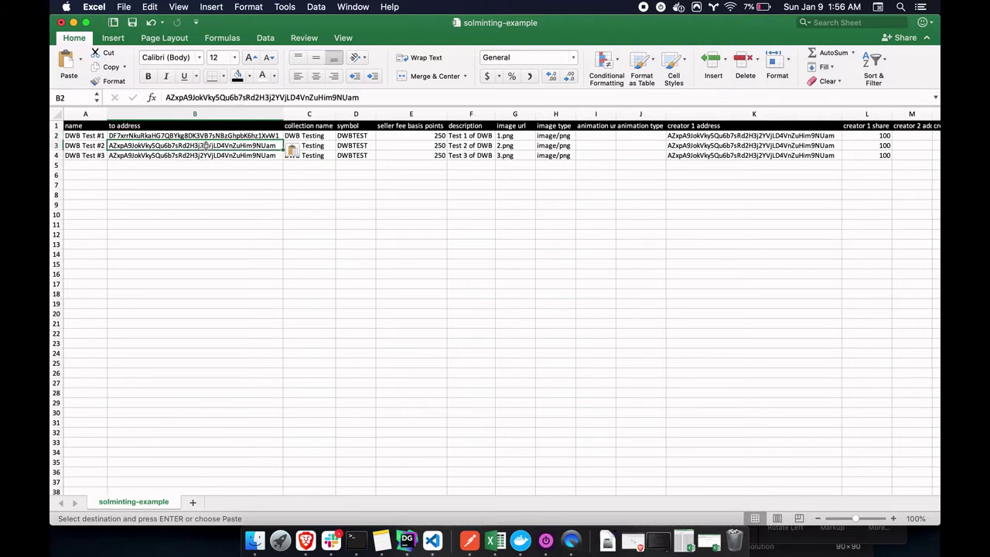
pyautogui.write('DF7xrrNkuRkaHG7QBYkg8DK3VB7sNBzGhpbK6hz1XvW1')
pyautogui.click(190, 157)
pyautogui.write('DF7xrrNkuRkaHG7QBYkg8DK3VB7sNBzGhpbK6hz1XvW1')
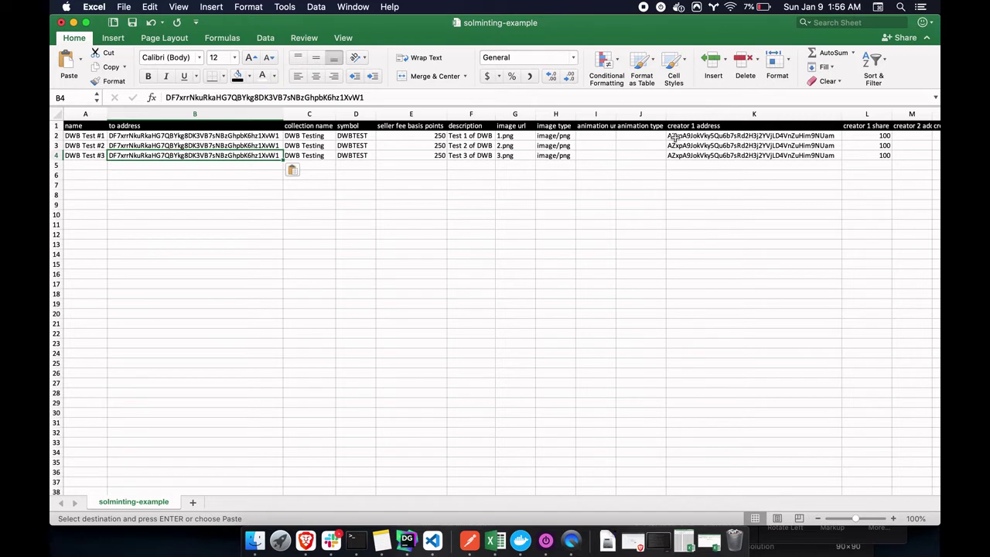
# Paste the same address into creator 1 address cells K2 and K3, moving on to K4
pyautogui.click(677, 137)
pyautogui.press('super+c')
pyautogui.press('super+v')
pyautogui.click(686, 146)
pyautogui.press('super+v')
pyautogui.click(678, 155)
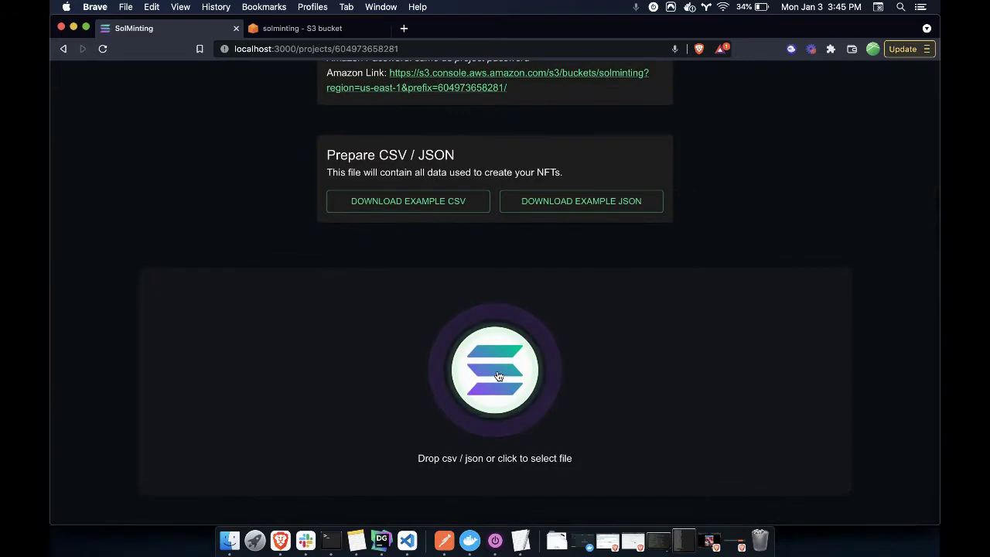
# Load solminting-example.csv into SolMinting and preview NFT 1
pyautogui.click(495, 370)
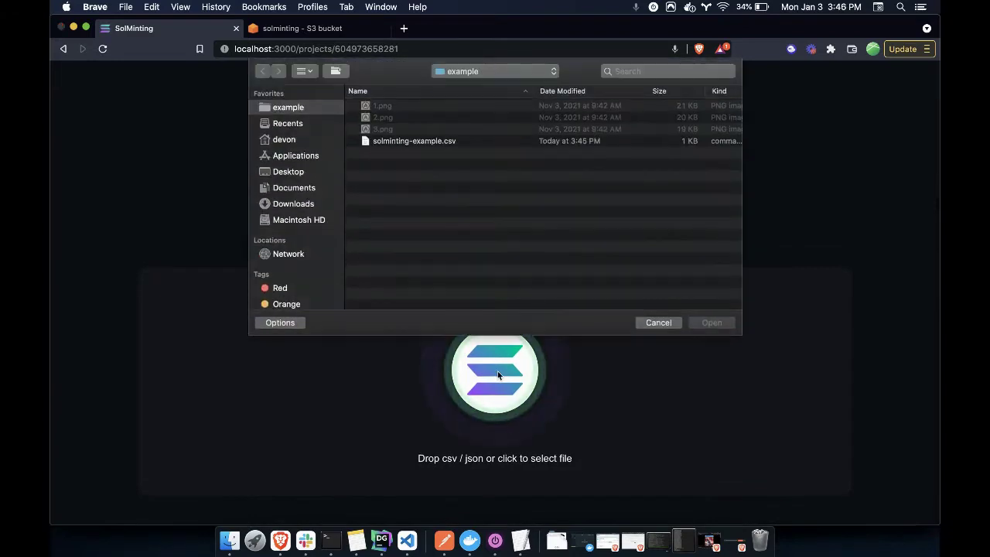
pyautogui.click(403, 142)
pyautogui.click(712, 322)
pyautogui.scroll(-5, 740, 248)
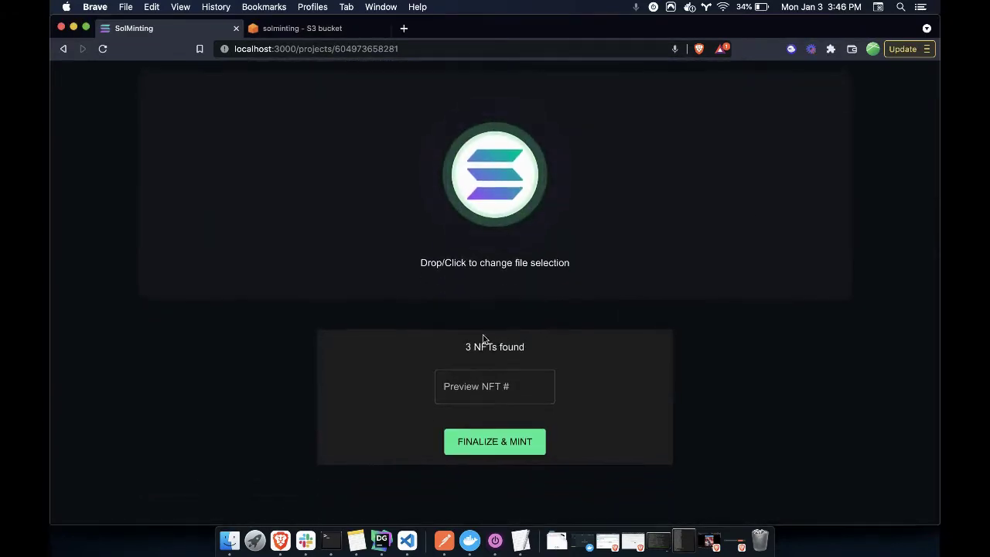
pyautogui.click(506, 386)
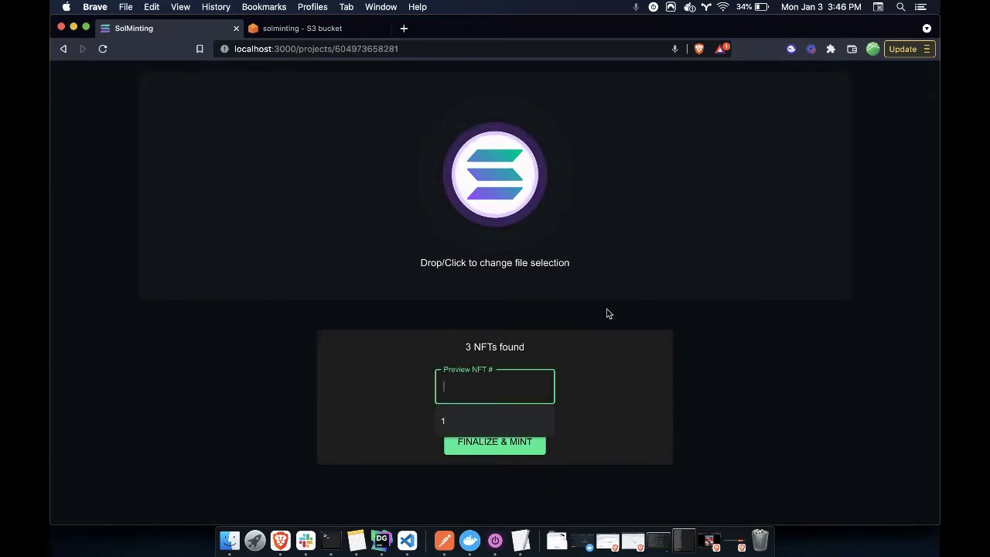
pyautogui.write('1')
pyautogui.scroll(-4, 590, 333)
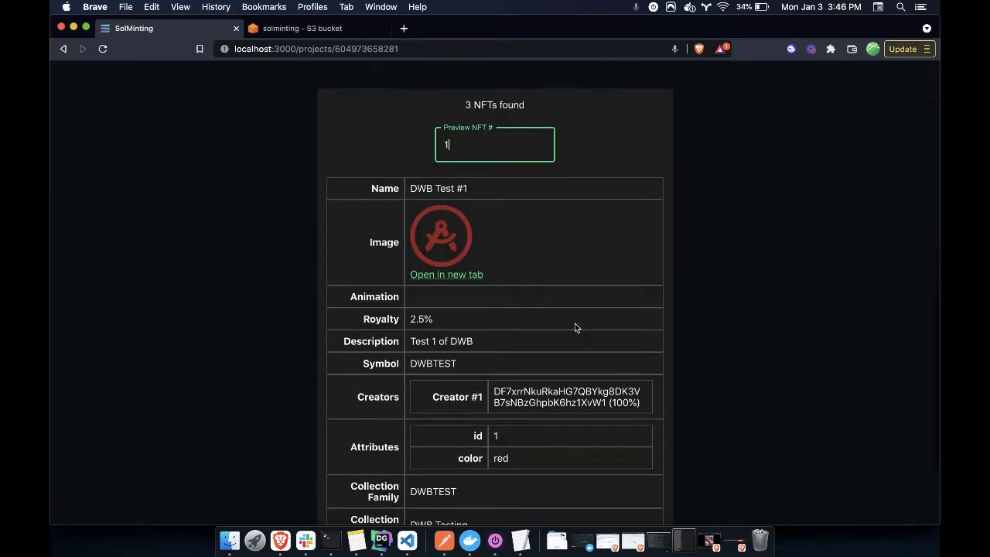
pyautogui.scroll(-3, 512, 252)
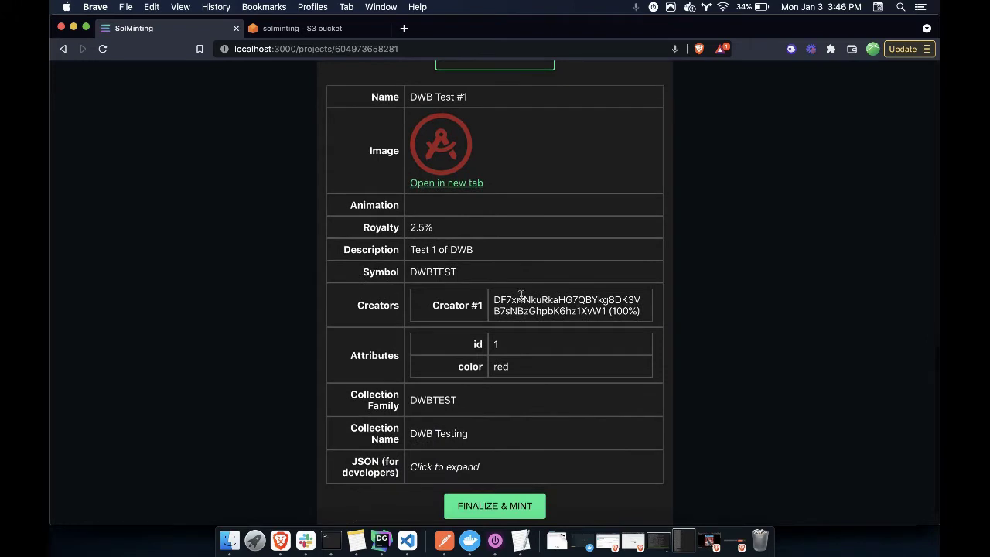
pyautogui.moveTo(493, 300); pyautogui.dragTo(636, 311)
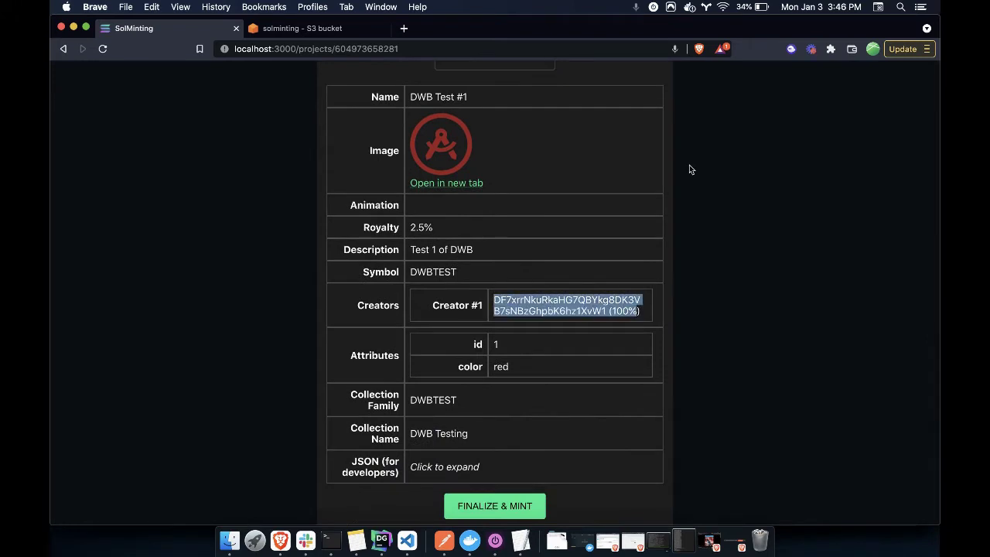
# Check the Phantom wallet balance, then expand and collapse the NFT's developer JSON
pyautogui.click(791, 49)
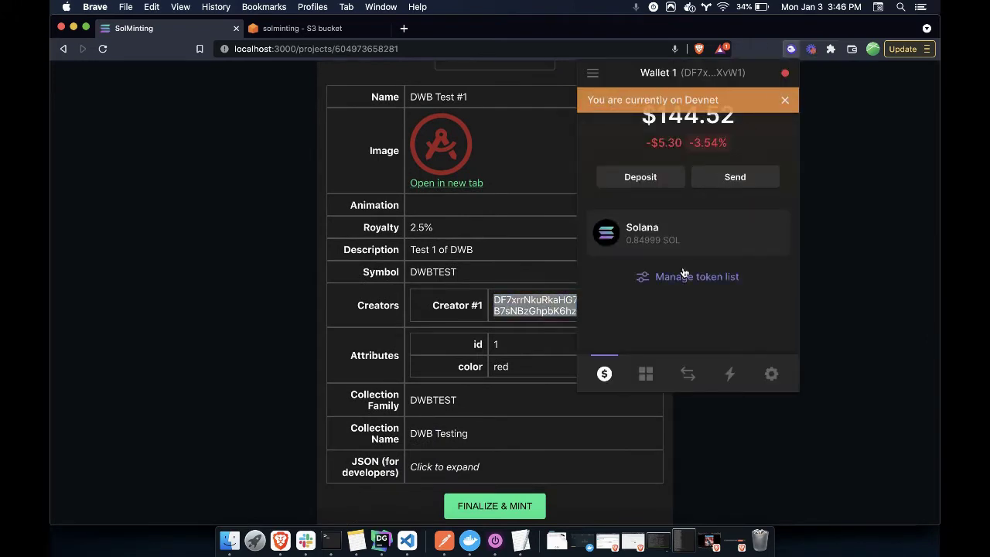
pyautogui.click(785, 100)
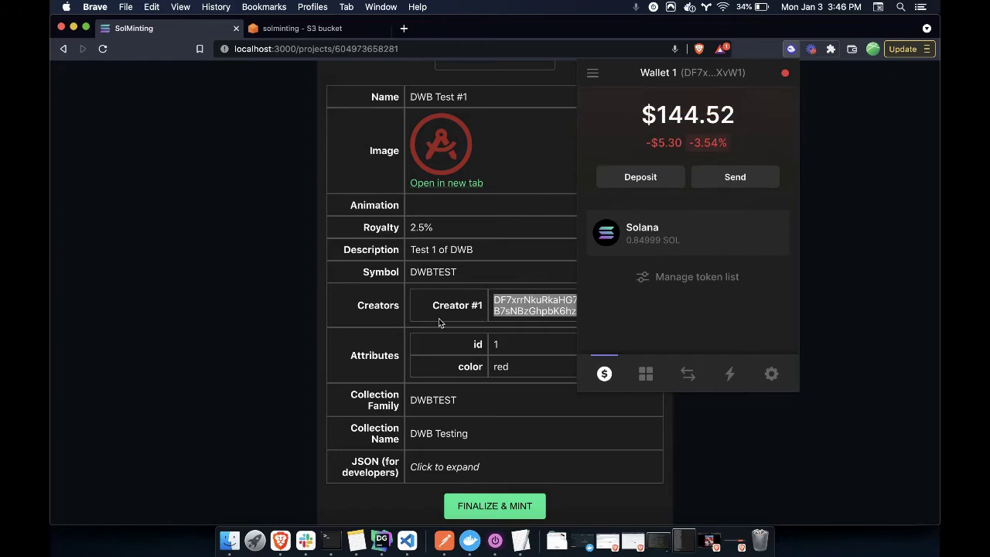
pyautogui.click(368, 307)
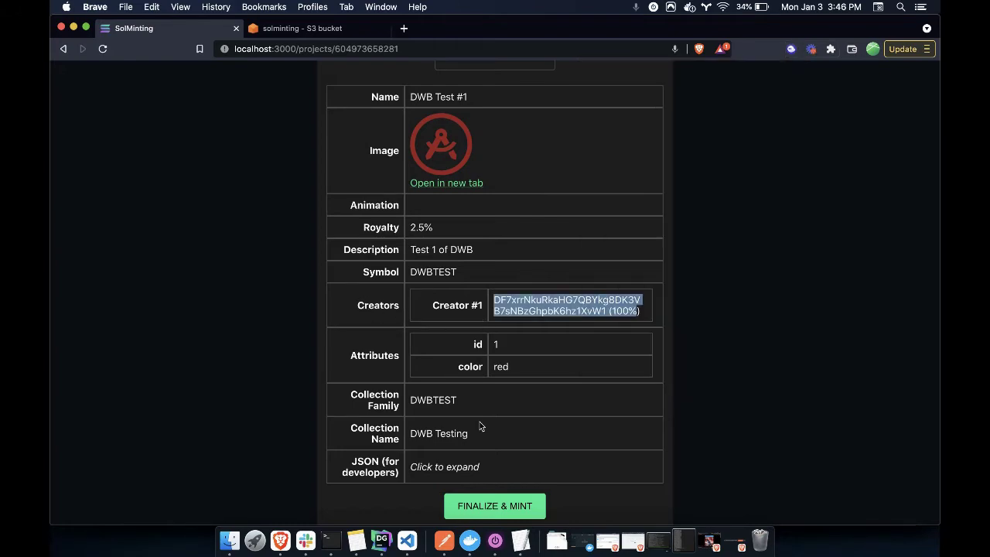
pyautogui.click(469, 467)
pyautogui.click(469, 467)
pyautogui.scroll(-6, 510, 348)
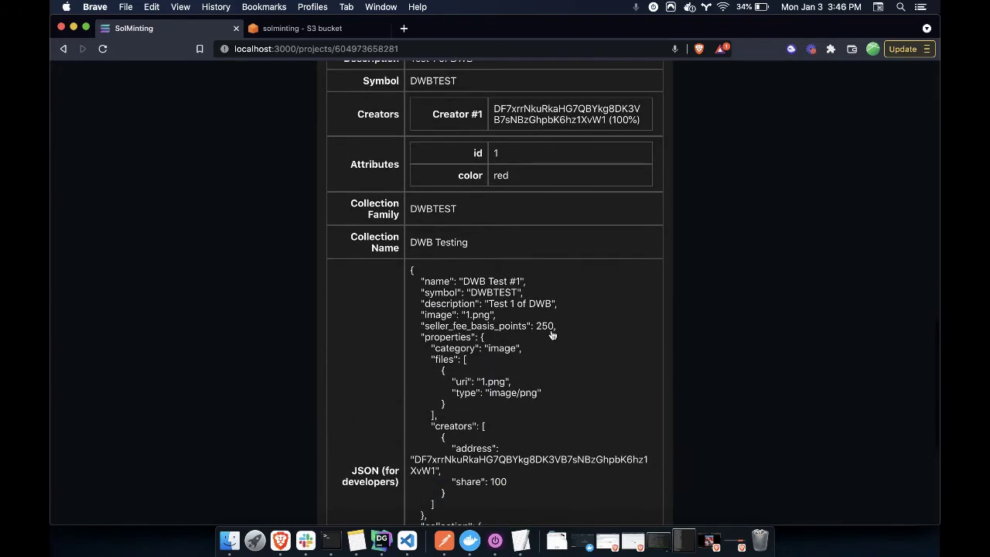
pyautogui.click(546, 239)
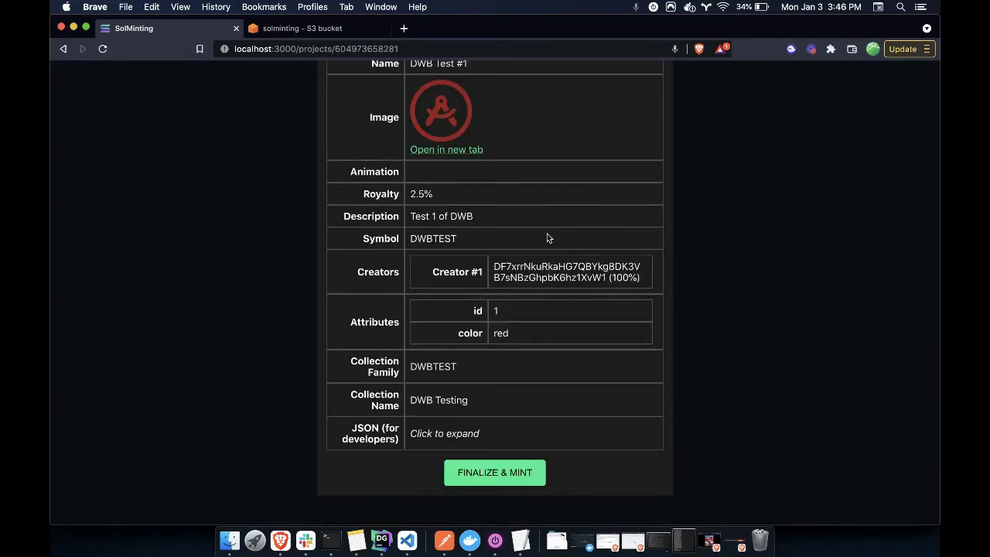
pyautogui.scroll(3, 547, 239)
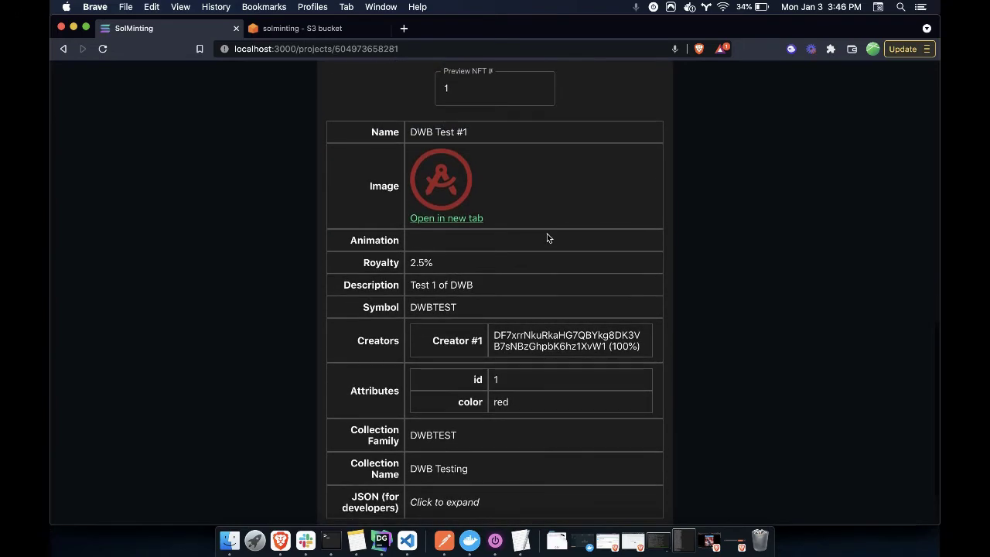
# Switch the preview to NFT 3 and check which images are in the S3 bucket
pyautogui.click(464, 137)
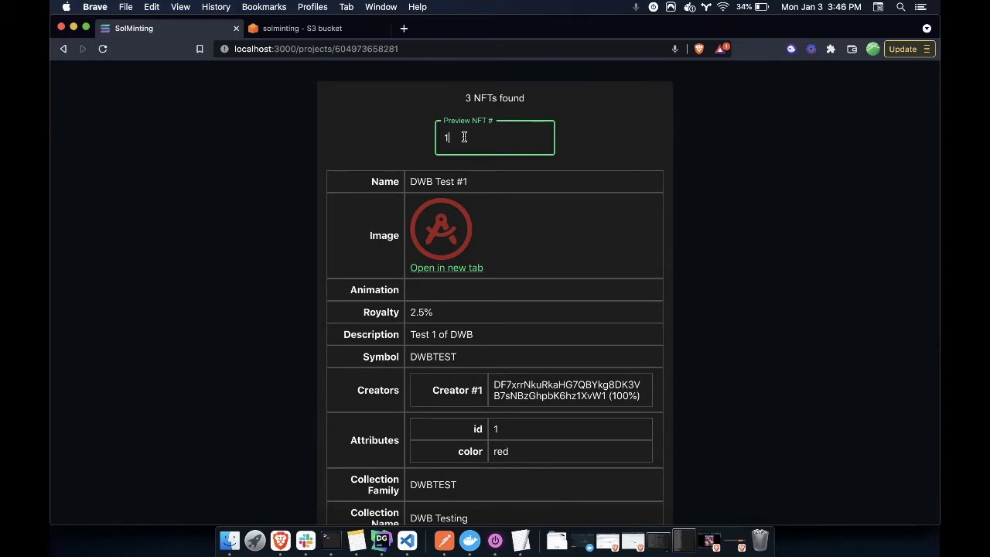
pyautogui.press('Up')
pyautogui.press('Up')
pyautogui.scroll(-3, 582, 265)
pyautogui.scroll(3, 582, 265)
pyautogui.click(318, 27)
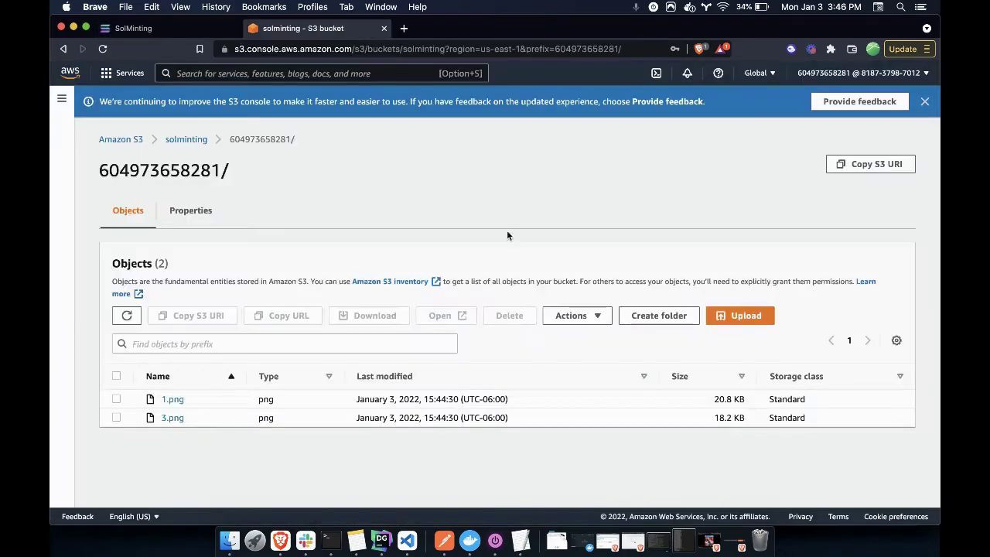
pyautogui.click(169, 31)
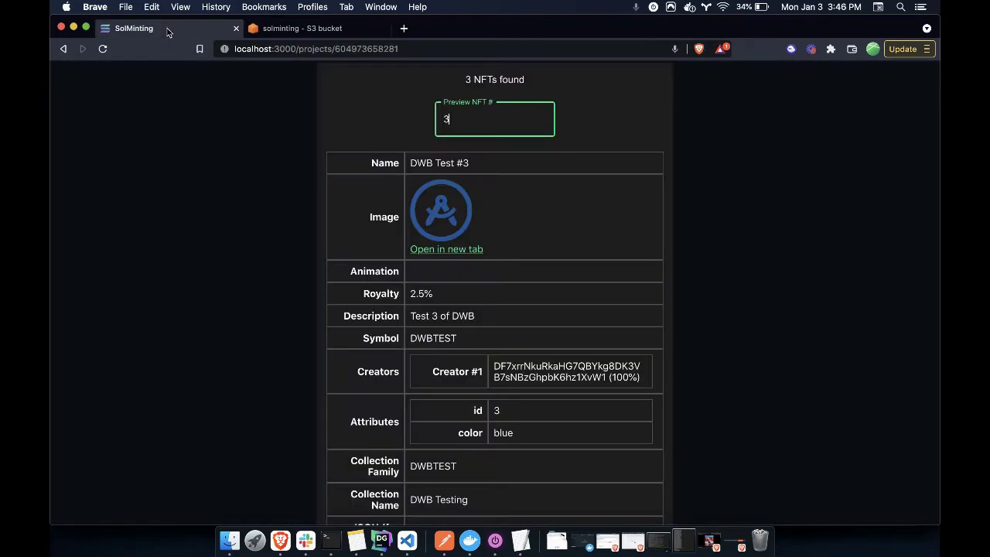
# Preview NFT 2, review its metadata, and submit with Finalize & Mint
pyautogui.press('Down')
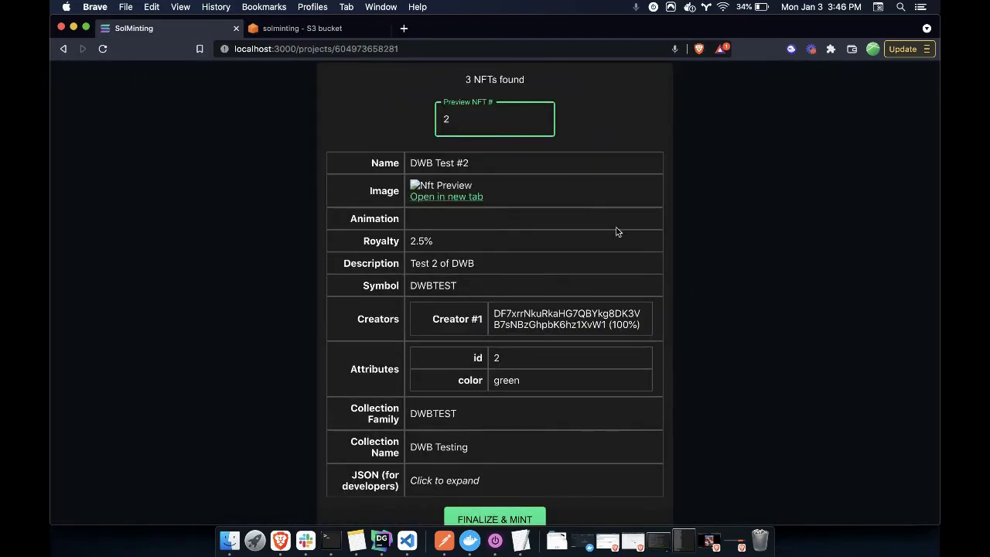
pyautogui.scroll(-1, 503, 214)
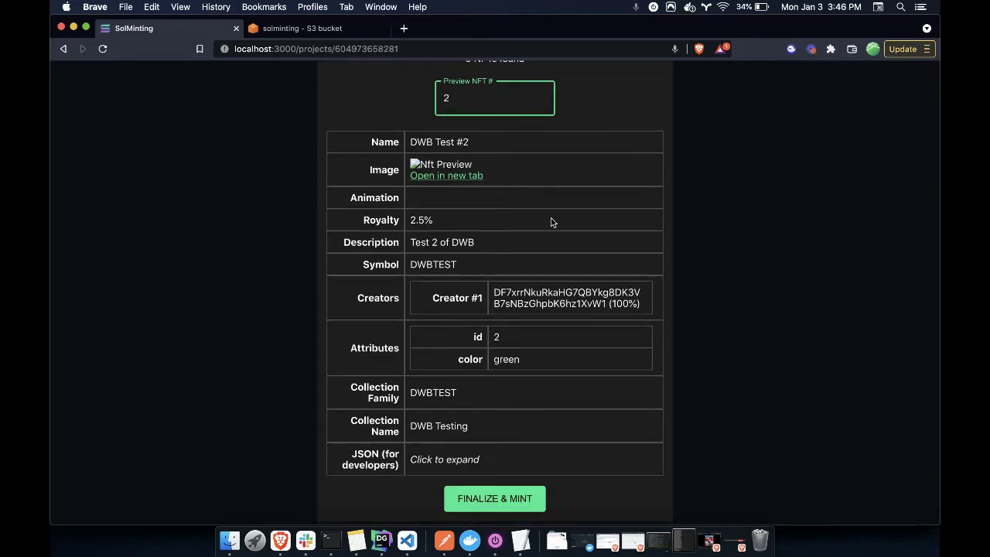
pyautogui.moveTo(373, 137); pyautogui.dragTo(577, 432)
pyautogui.click(471, 406)
pyautogui.scroll(-1, 616, 405)
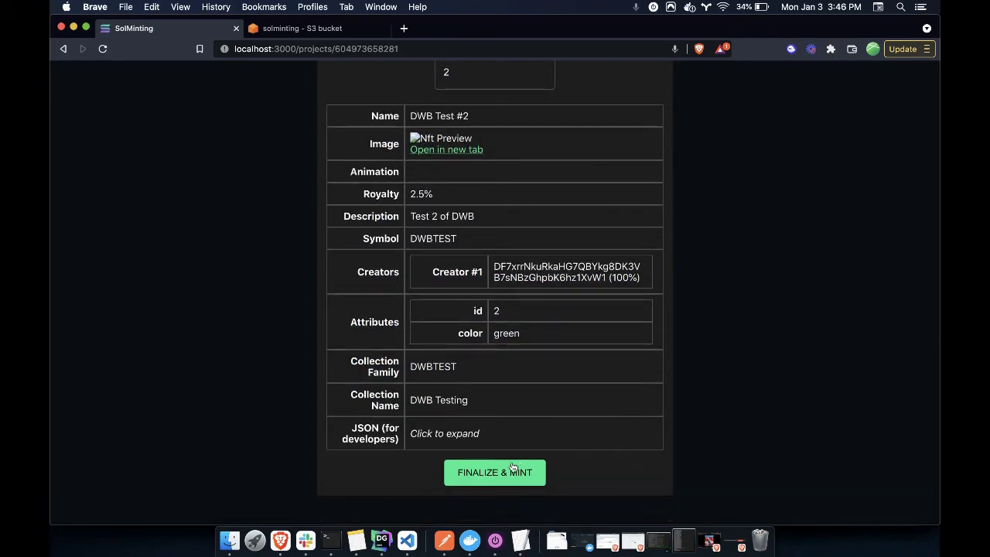
pyautogui.scroll(2, 512, 467)
pyautogui.scroll(-1, 512, 467)
pyautogui.click(491, 485)
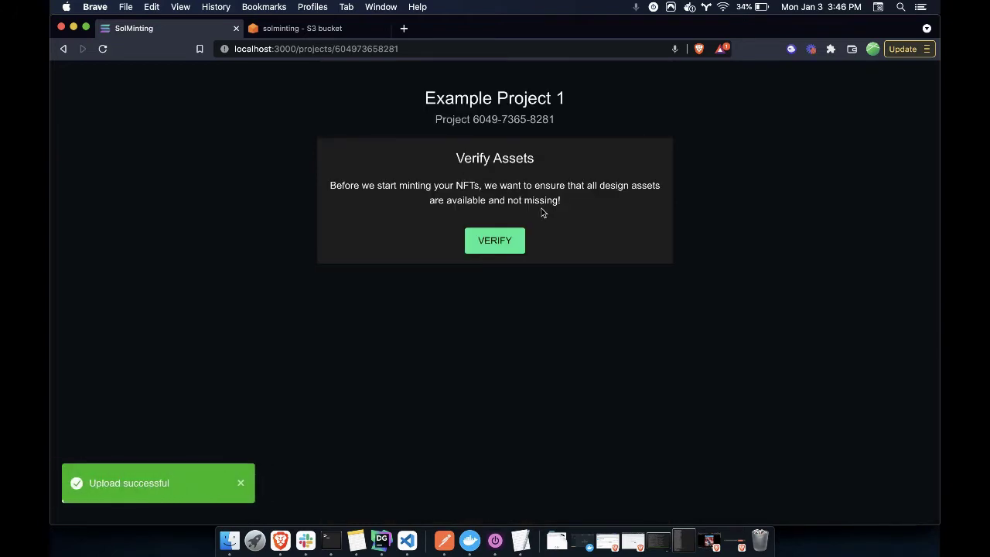
# Run the design asset verification and find that 2.png is not found (404)
pyautogui.click(469, 244)
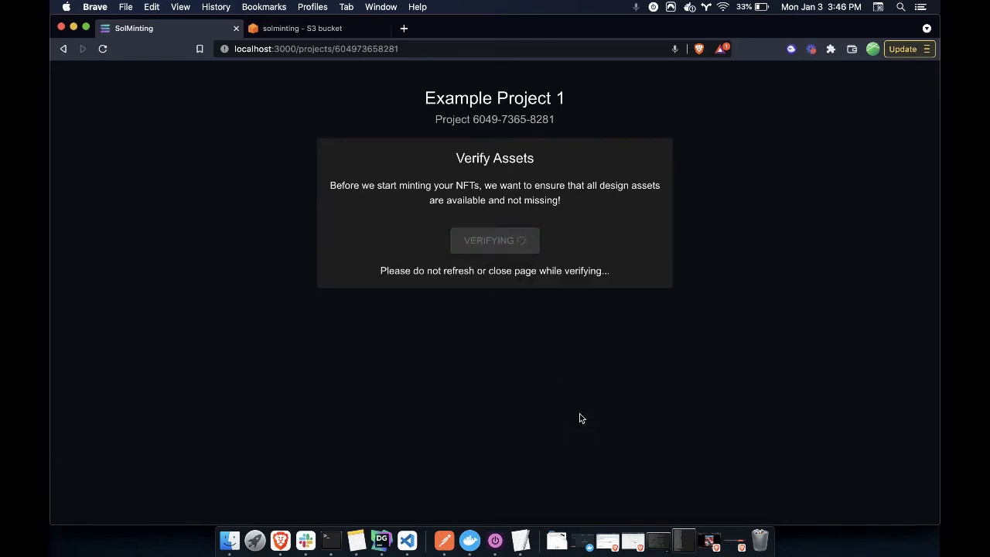
pyautogui.moveTo(345, 225); pyautogui.dragTo(535, 251)
pyautogui.click(537, 251)
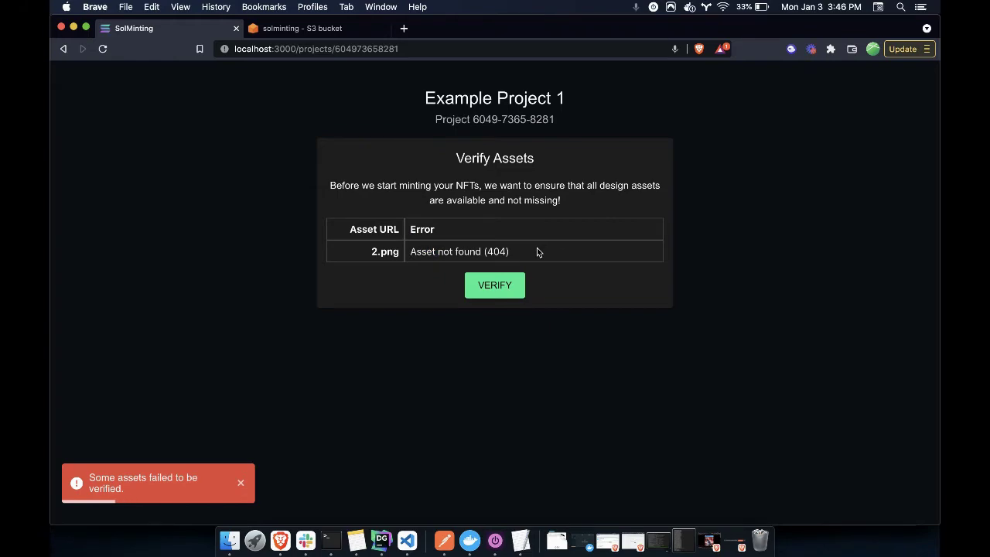
pyautogui.click(298, 28)
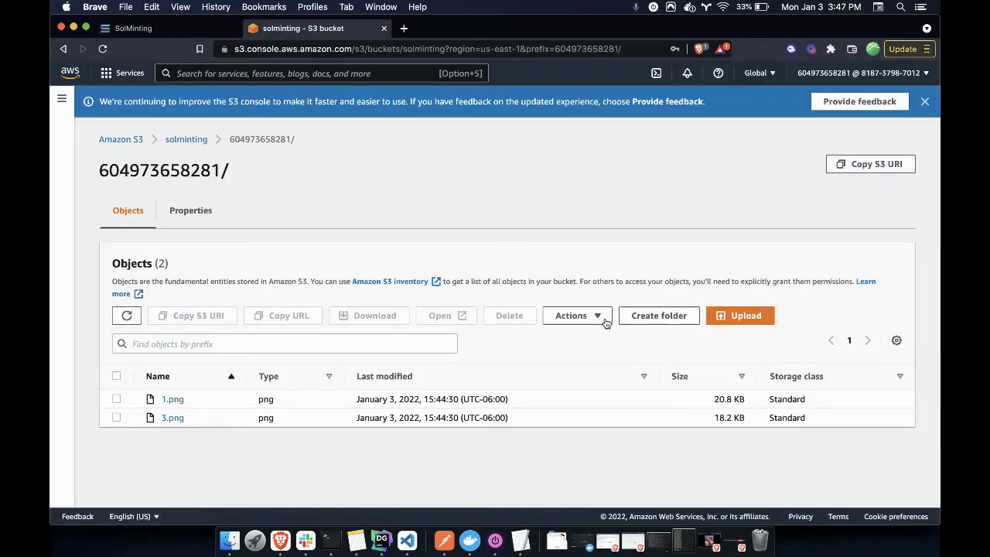
pyautogui.click(742, 317)
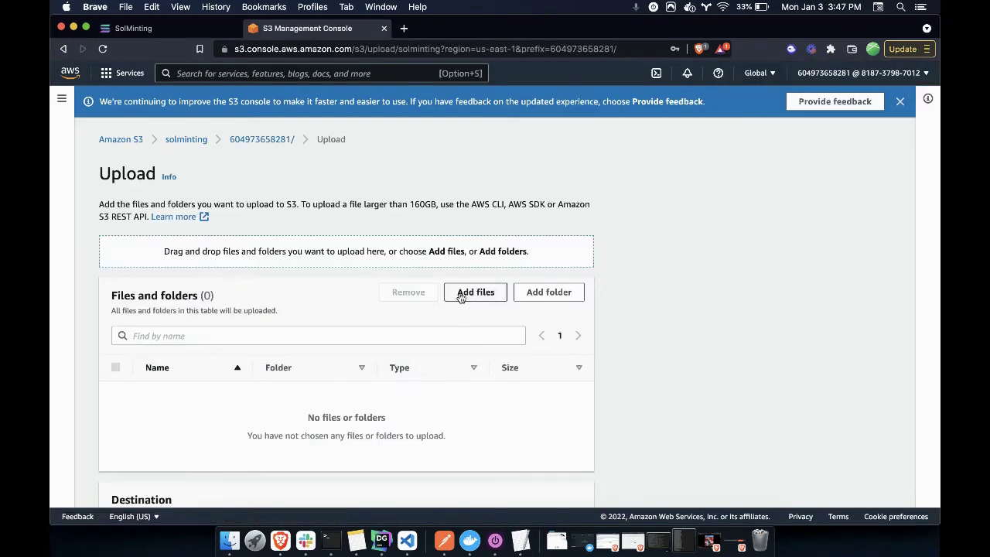
pyautogui.click(460, 294)
pyautogui.doubleClick(383, 124)
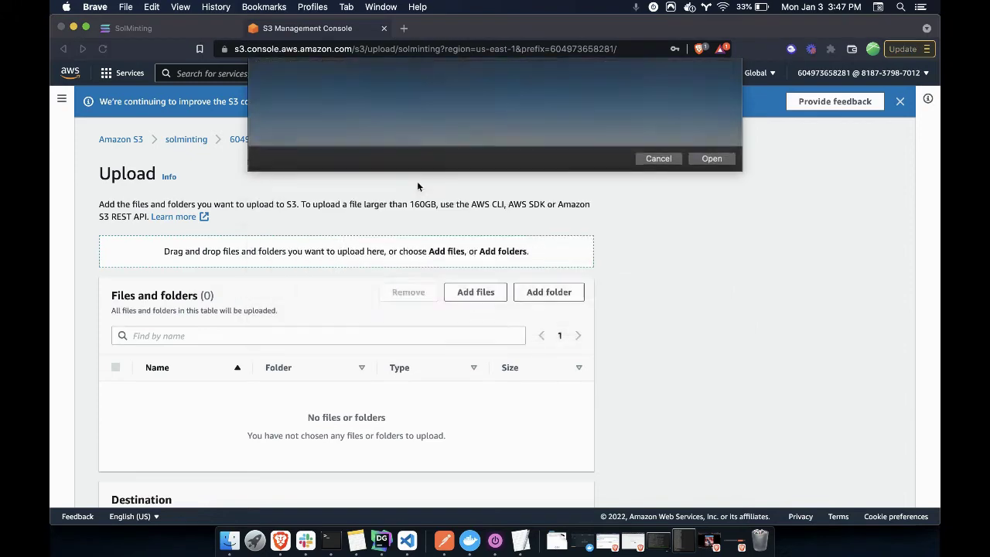
pyautogui.scroll(-3, 486, 344)
pyautogui.click(561, 484)
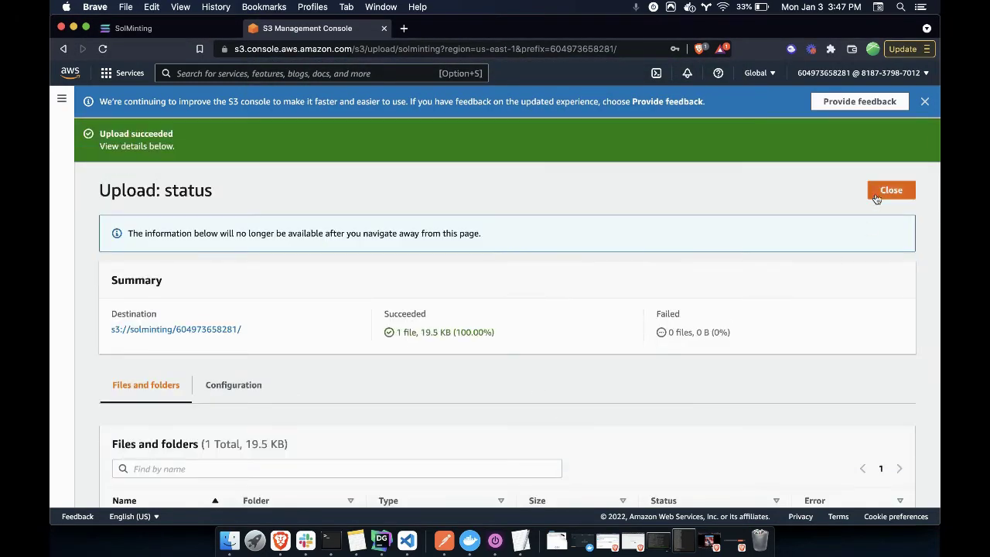
# Re-run VERIFY in SolMinting to reach the 3-NFT Progress Report, with all stages at 0/3
pyautogui.click(890, 190)
pyautogui.click(191, 29)
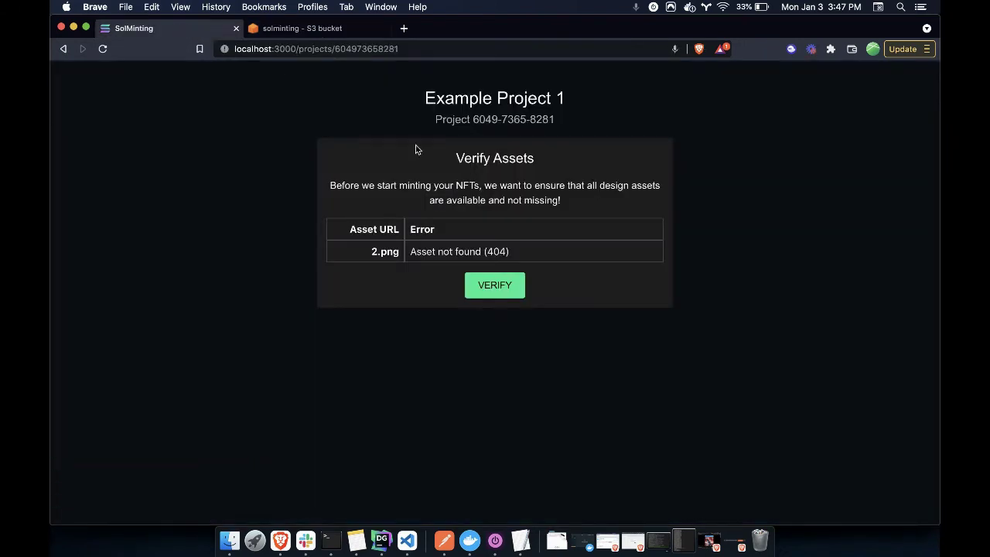
pyautogui.click(483, 284)
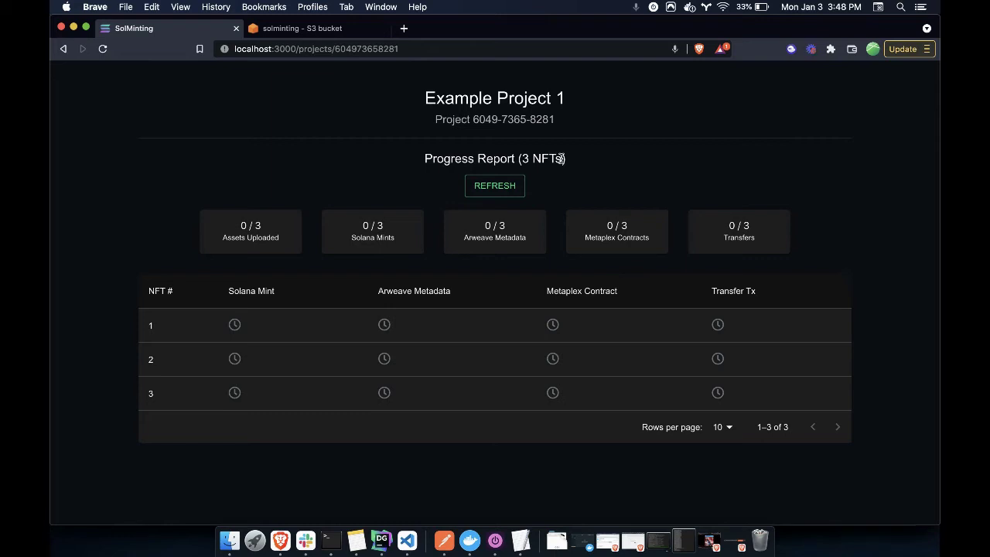
# Refresh the Progress Report twice until NFT 3 shows as minted (1/3 mints)
pyautogui.click(499, 186)
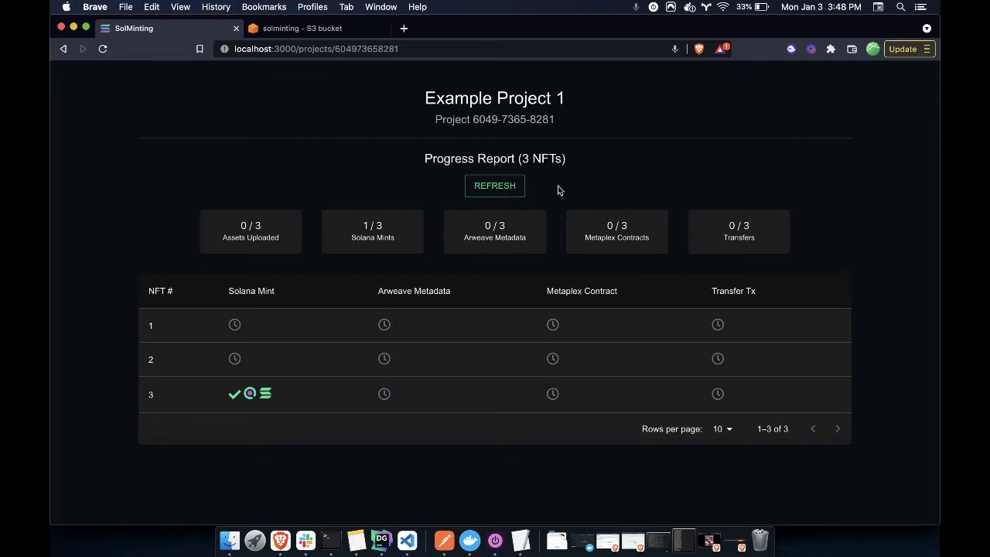
pyautogui.click(503, 186)
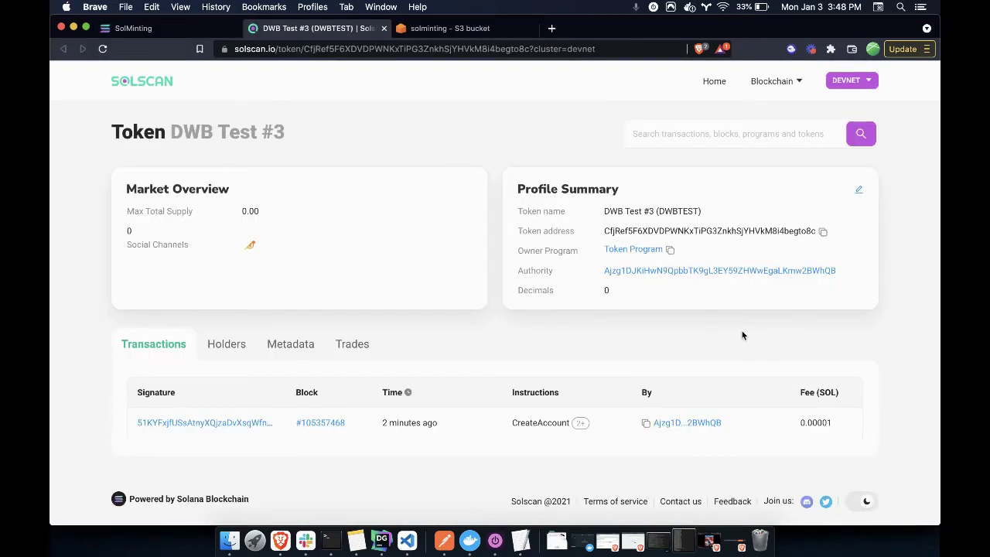
# Check NFT 3's token name, DWB Test #3 (DWBTEST), on Solscan, then close the page
pyautogui.tripleClick(627, 211)
pyautogui.click(627, 211)
pyautogui.click(384, 28)
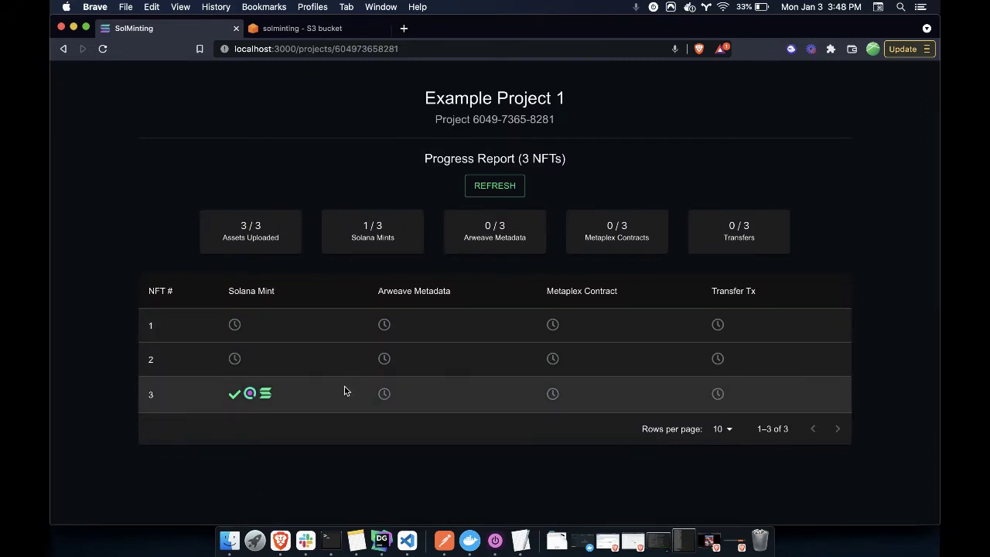
# Look up NFT 3's mint on Solana Explorer, then close that page
pyautogui.click(265, 393)
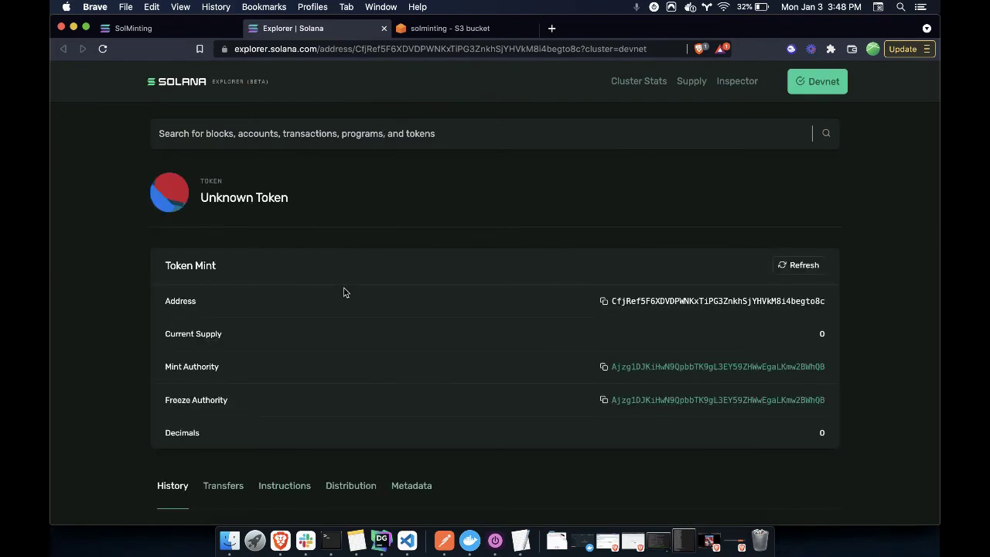
pyautogui.scroll(-2, 304, 274)
pyautogui.scroll(2, 304, 274)
pyautogui.click(382, 30)
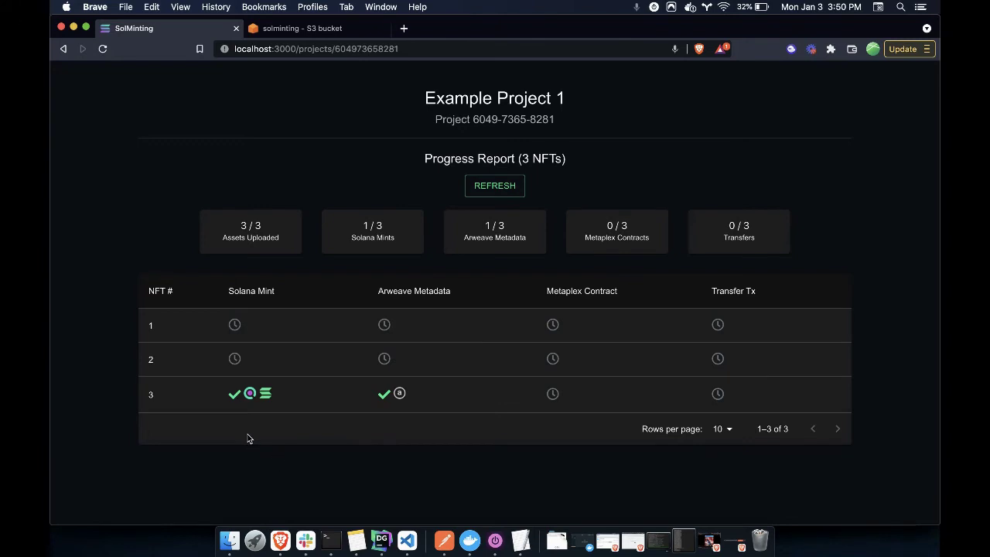
# Review NFT 3's uploaded metadata JSON on Arweave, then return to SolMinting
pyautogui.click(399, 394)
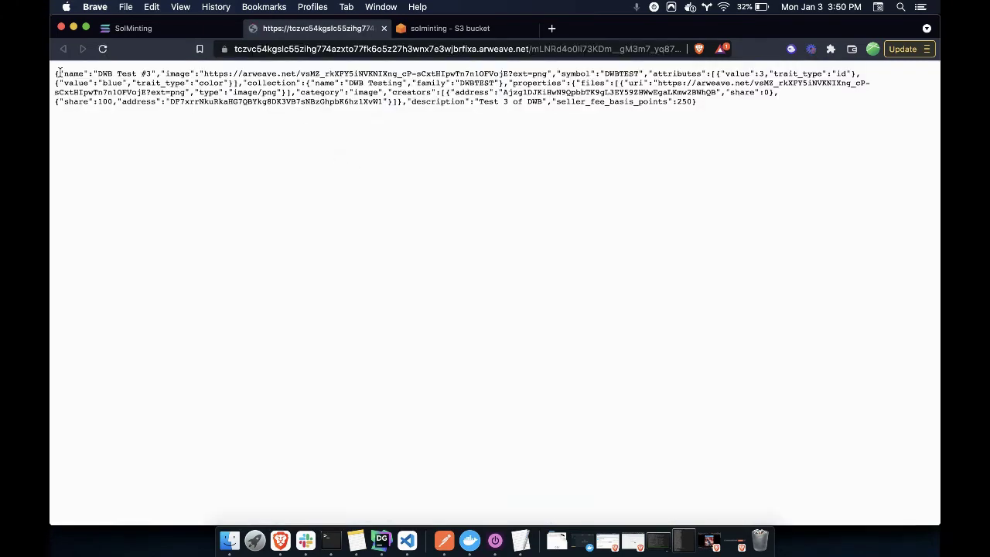
pyautogui.moveTo(57, 73); pyautogui.dragTo(281, 124)
pyautogui.click(280, 126)
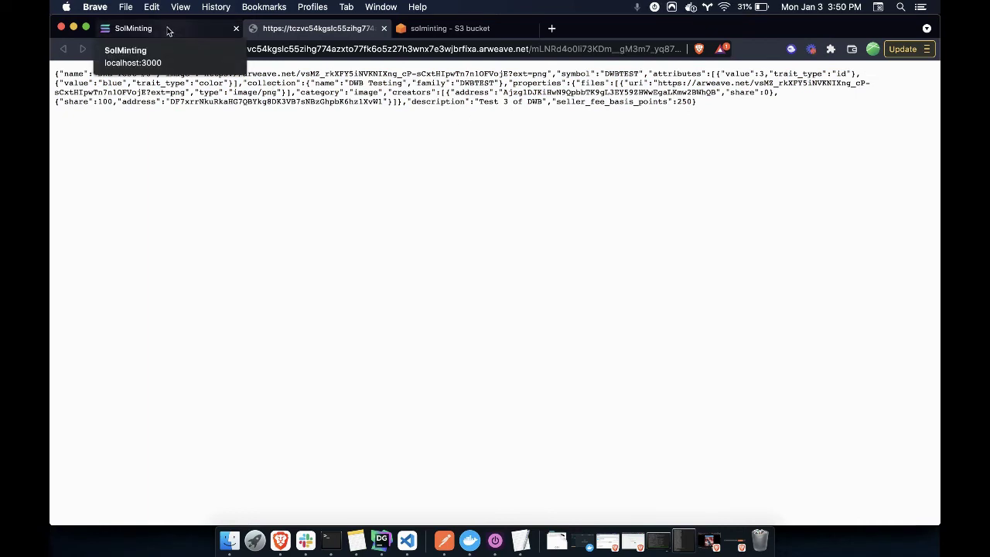
pyautogui.click(168, 31)
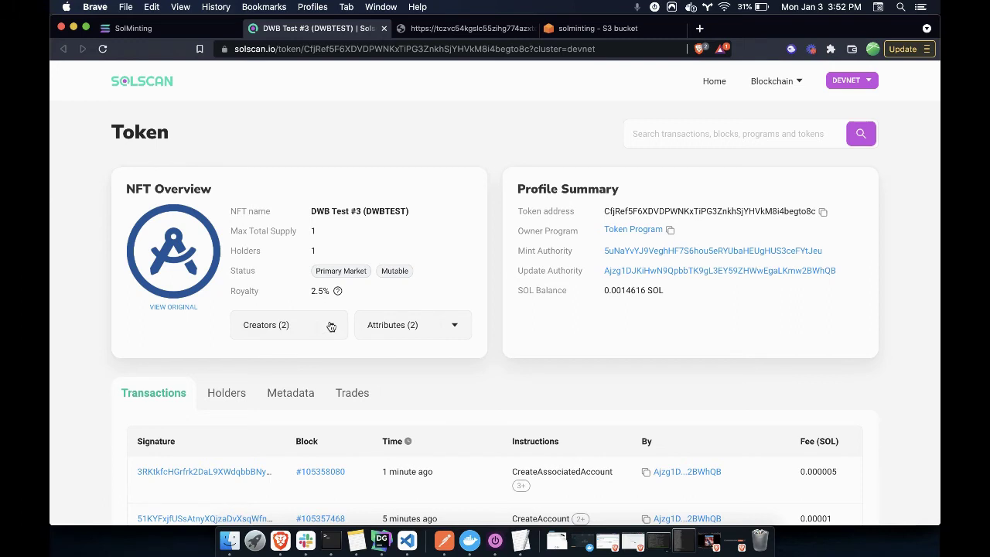
# Confirm DWB Test #3's Solscan attributes: id 3 and color blue
pyautogui.click(416, 326)
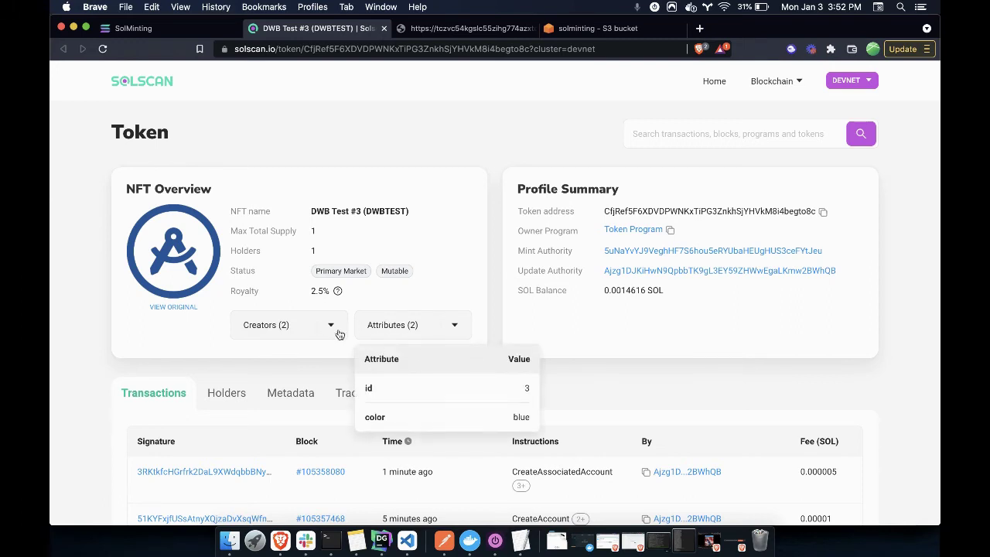
pyautogui.click(485, 294)
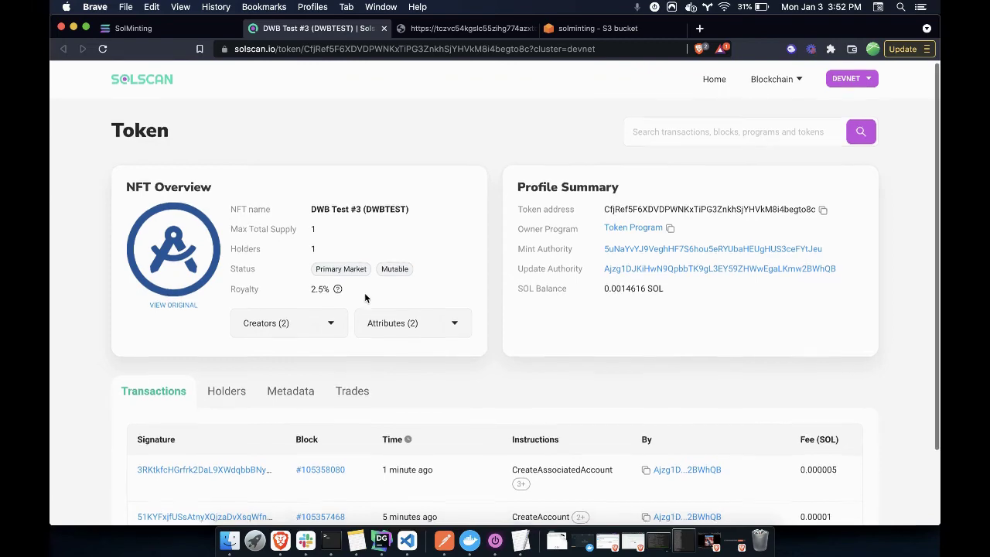
pyautogui.scroll(-2, 365, 297)
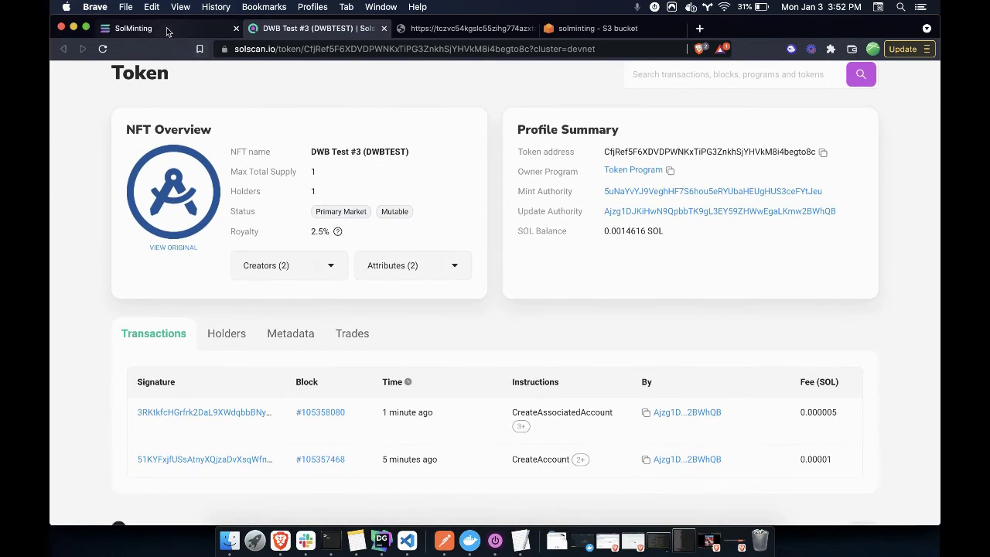
# Refresh Example Project 1's progress report until Metaplex Contracts shows 3/3
pyautogui.click(166, 28)
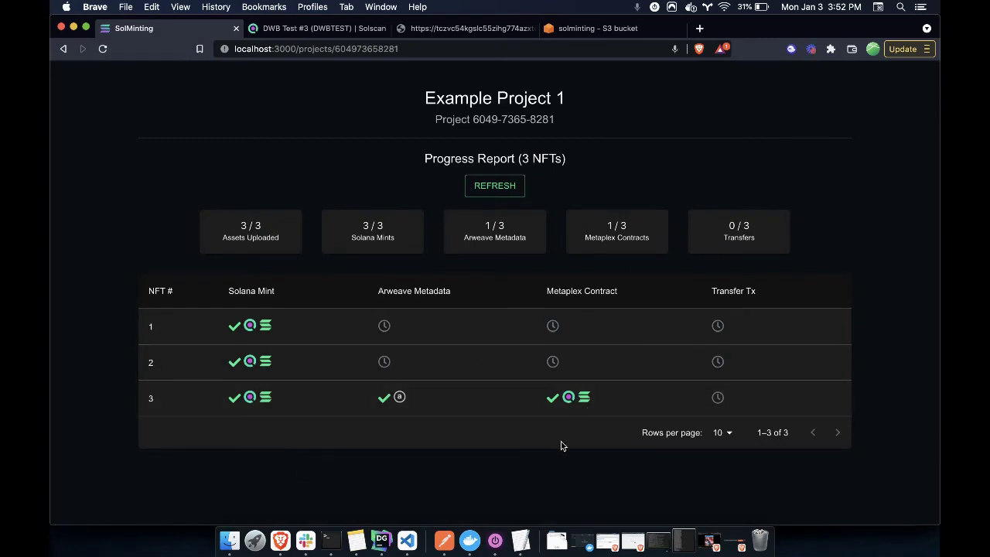
pyautogui.click(506, 187)
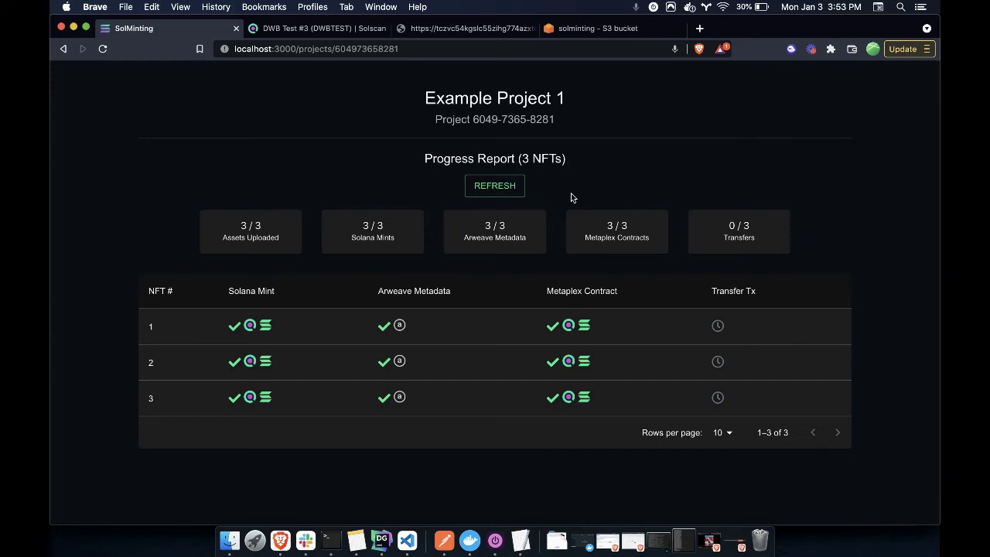
# Inspect DWB Test #1's Metaplex metadata on Solana Explorer: Master Edition, 2.5% seller fee
pyautogui.click(266, 328)
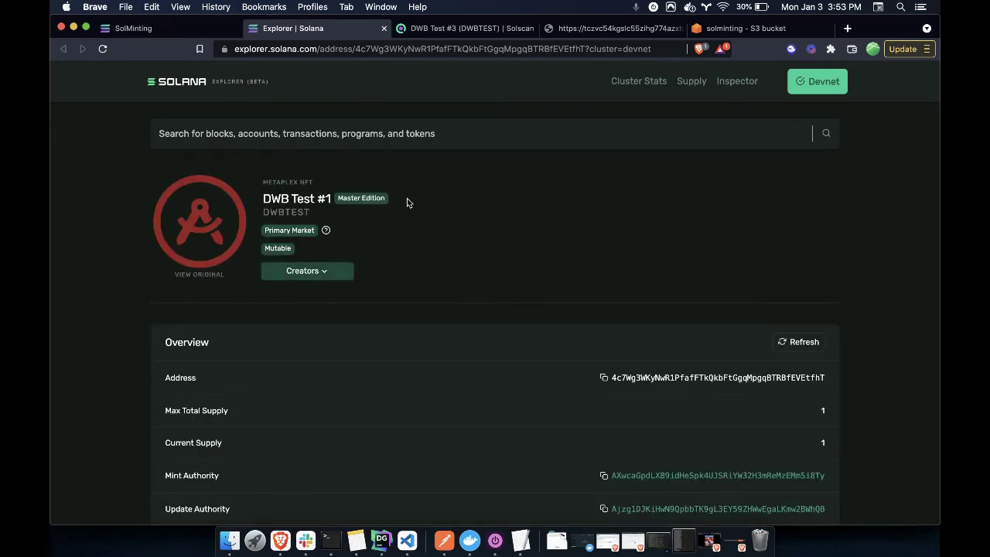
pyautogui.scroll(-1, 406, 202)
pyautogui.scroll(-5, 443, 291)
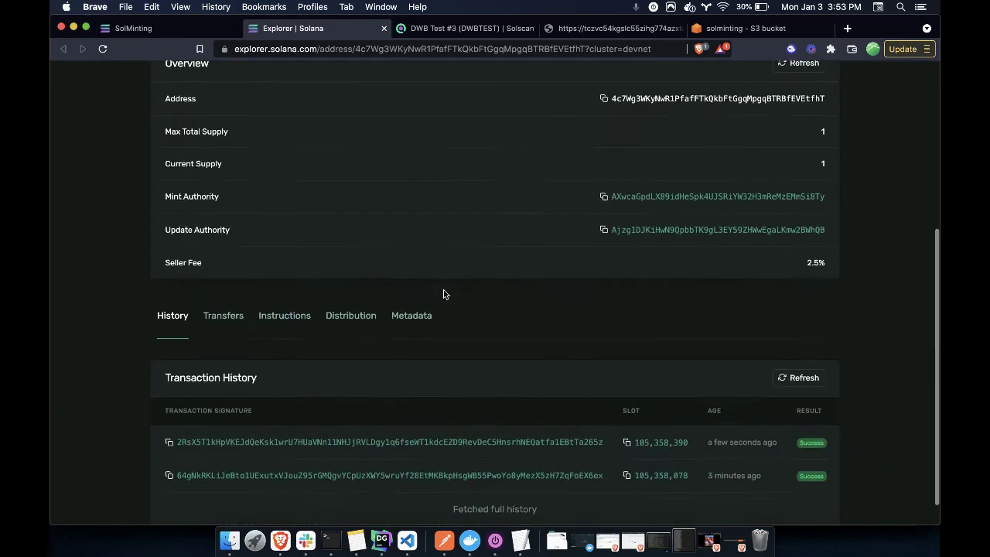
pyautogui.click(425, 314)
pyautogui.scroll(-4, 459, 347)
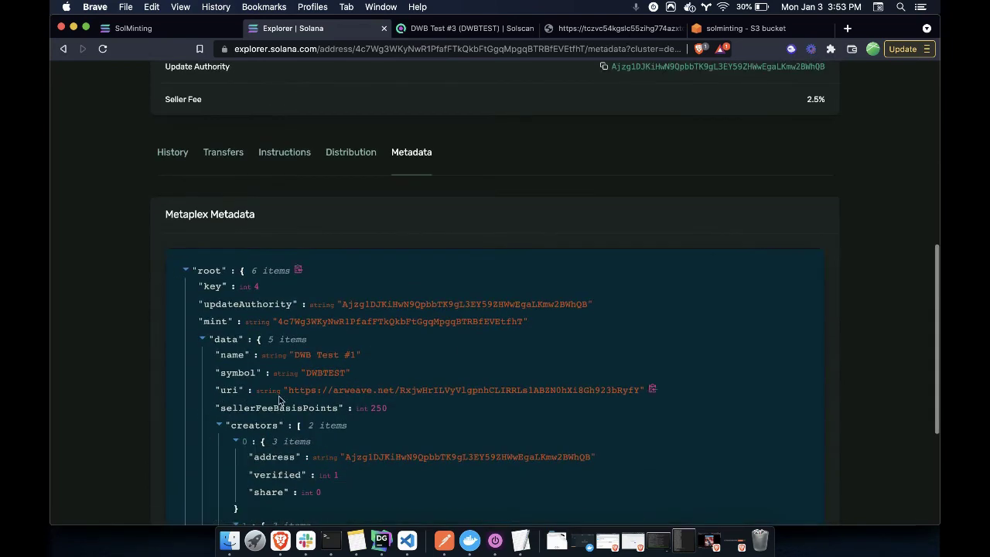
pyautogui.scroll(-3, 488, 393)
pyautogui.scroll(3, 400, 397)
pyautogui.scroll(5, 400, 397)
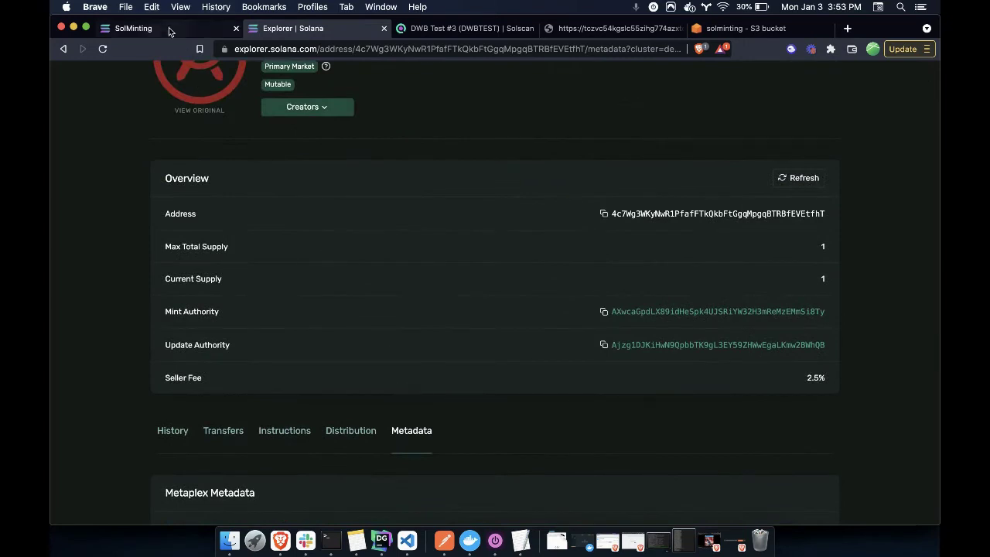
pyautogui.click(166, 29)
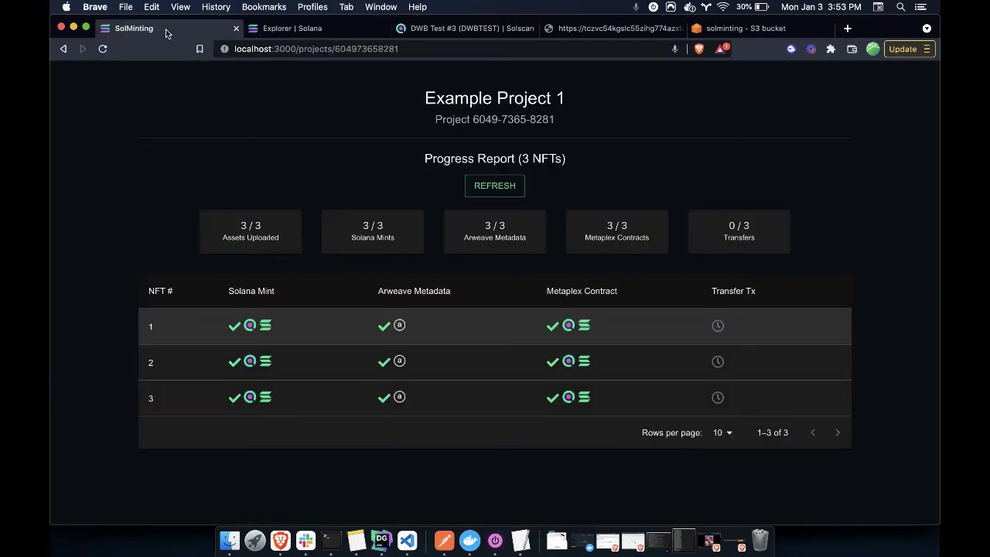
# Close the Explorer, Solscan, Arweave and S3 pages, then refresh to show Transfers at 1/3
pyautogui.click(384, 29)
pyautogui.click(383, 29)
pyautogui.click(384, 29)
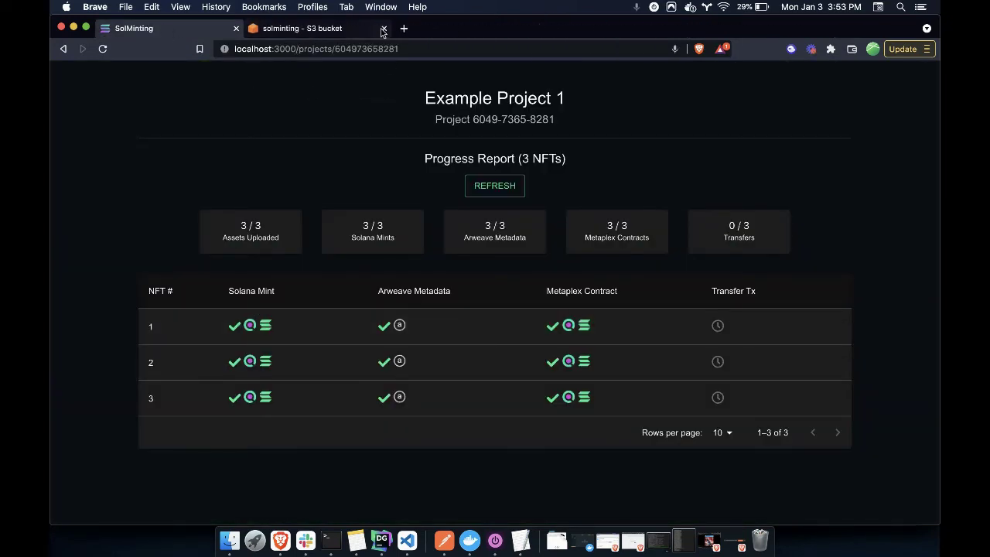
pyautogui.click(384, 29)
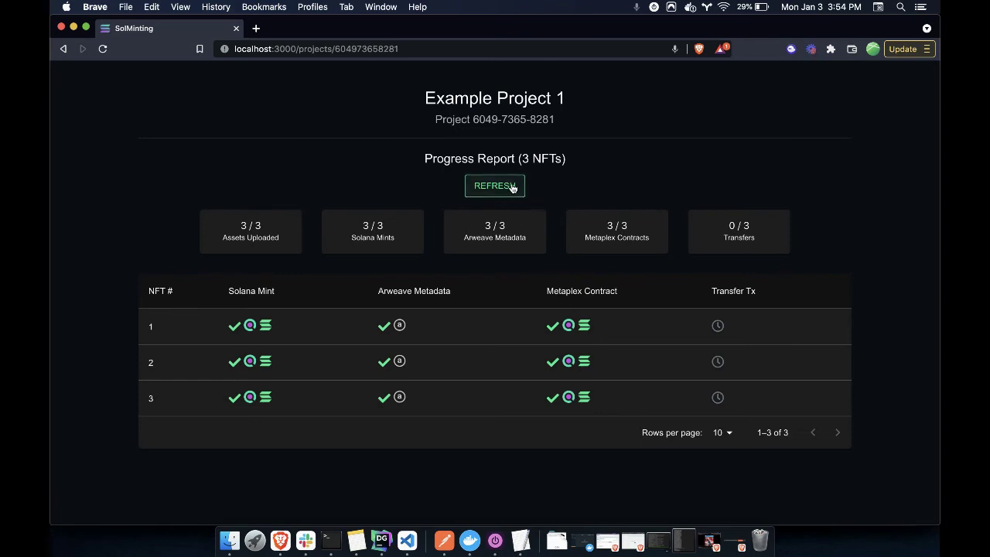
pyautogui.click(514, 185)
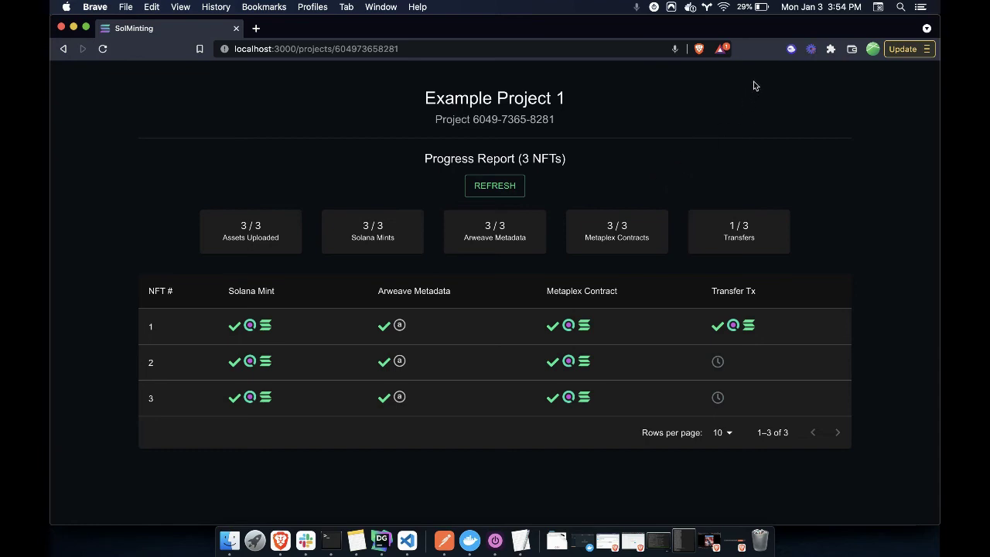
# Check Phantom's collectibles for DWB Test #1 (color red) in the DWB Testing collection
pyautogui.click(790, 50)
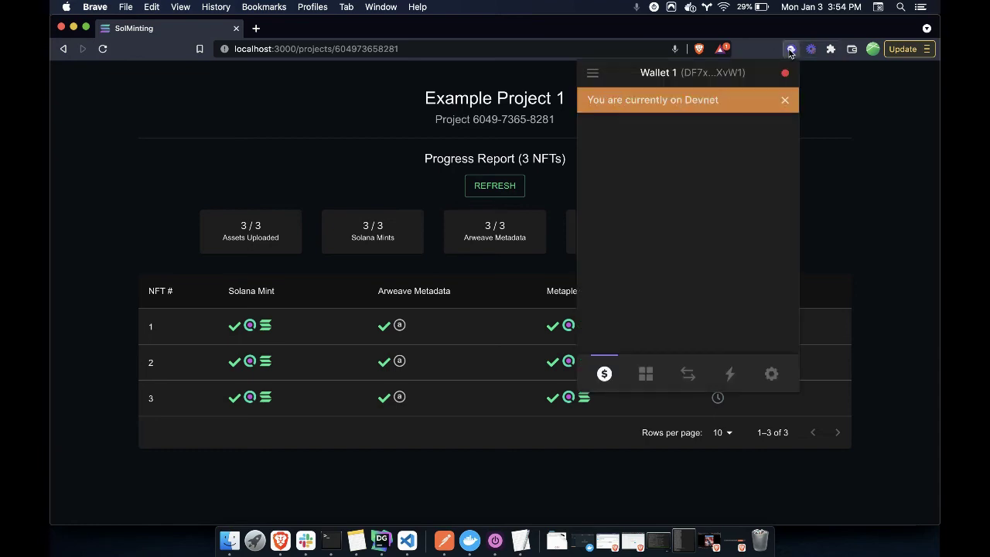
pyautogui.click(646, 373)
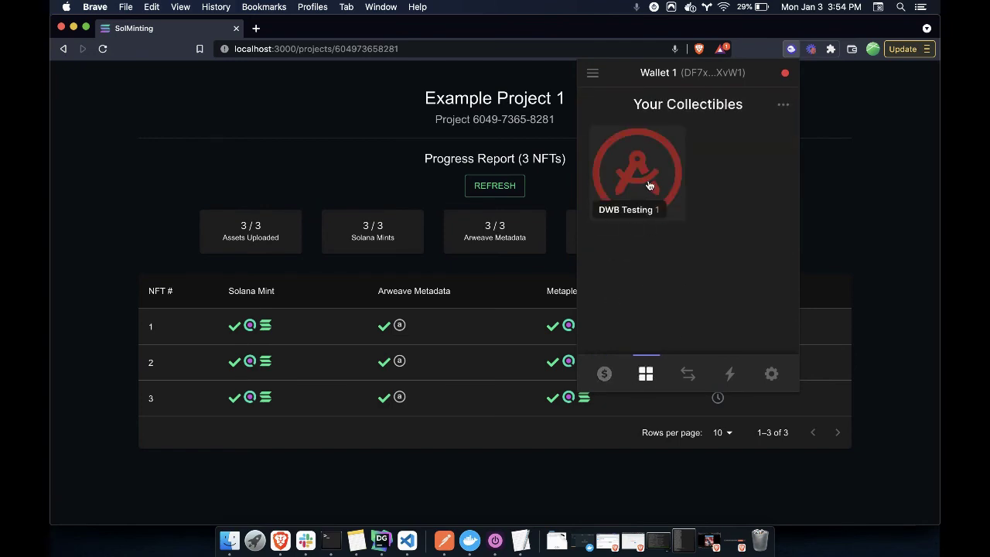
pyautogui.click(649, 186)
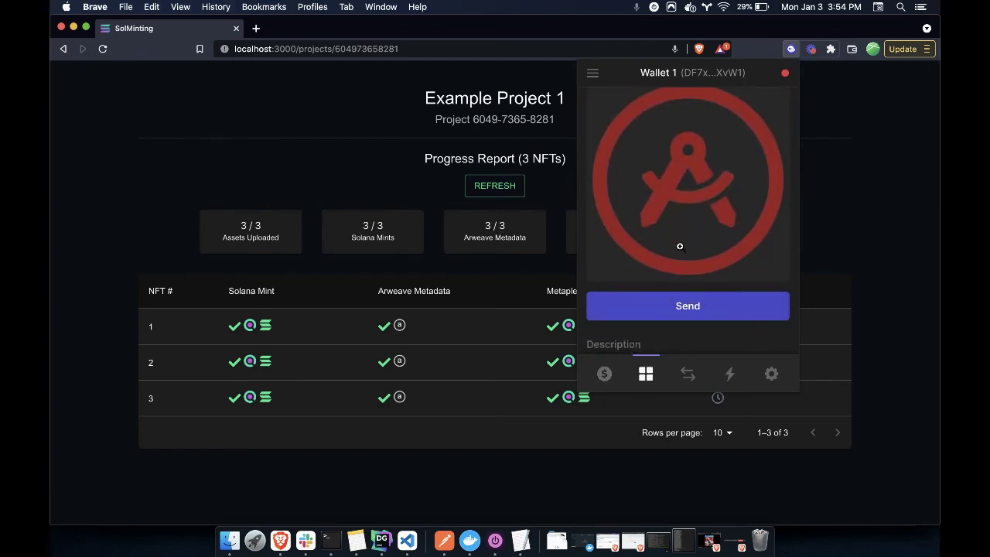
pyautogui.scroll(1, 657, 230)
pyautogui.scroll(-3, 718, 225)
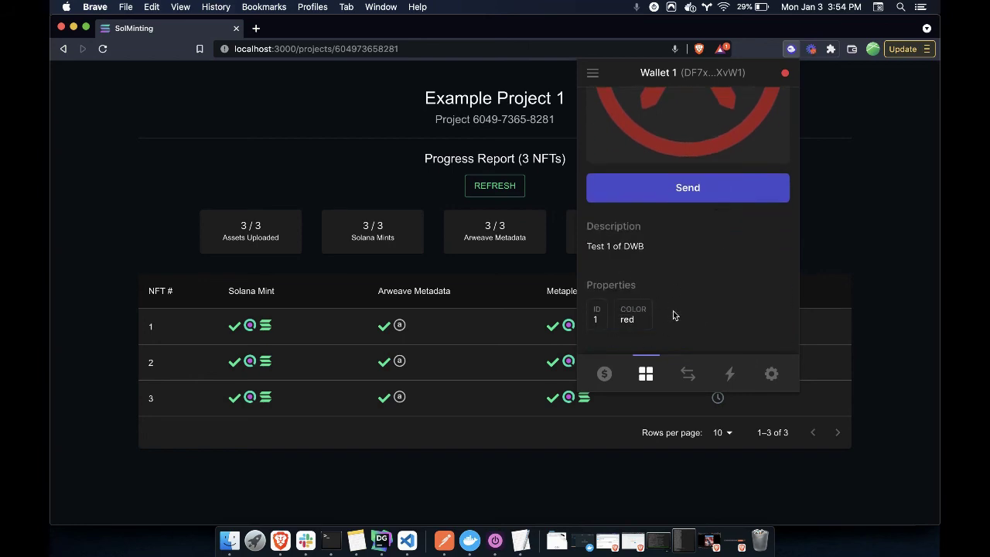
pyautogui.scroll(5, 672, 313)
pyautogui.click(782, 104)
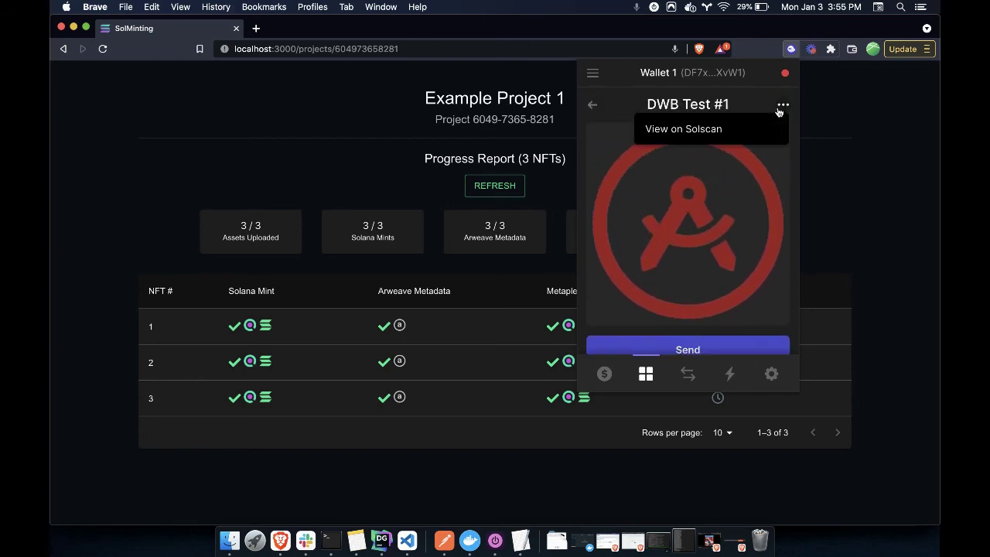
pyautogui.click(345, 176)
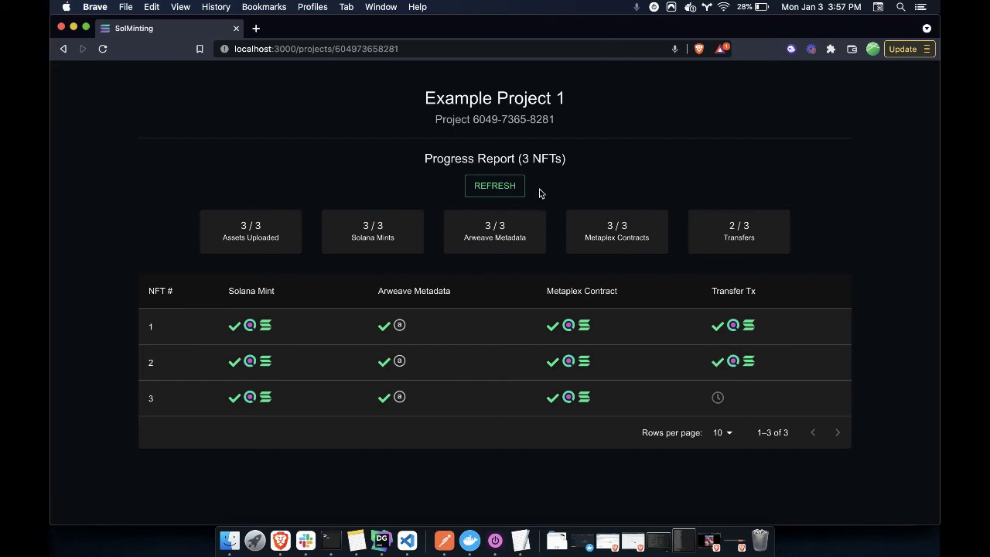
# Refresh the progress report to Transfers 3/3, then verify Phantom's DWB Testing collection holds three NFTs
pyautogui.click(504, 186)
pyautogui.click(789, 50)
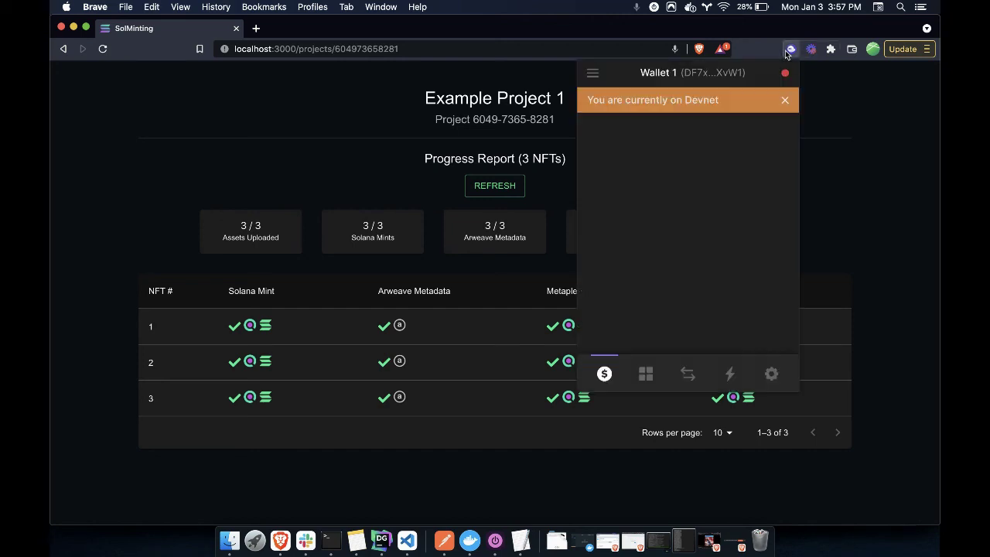
pyautogui.click(645, 373)
pyautogui.click(611, 172)
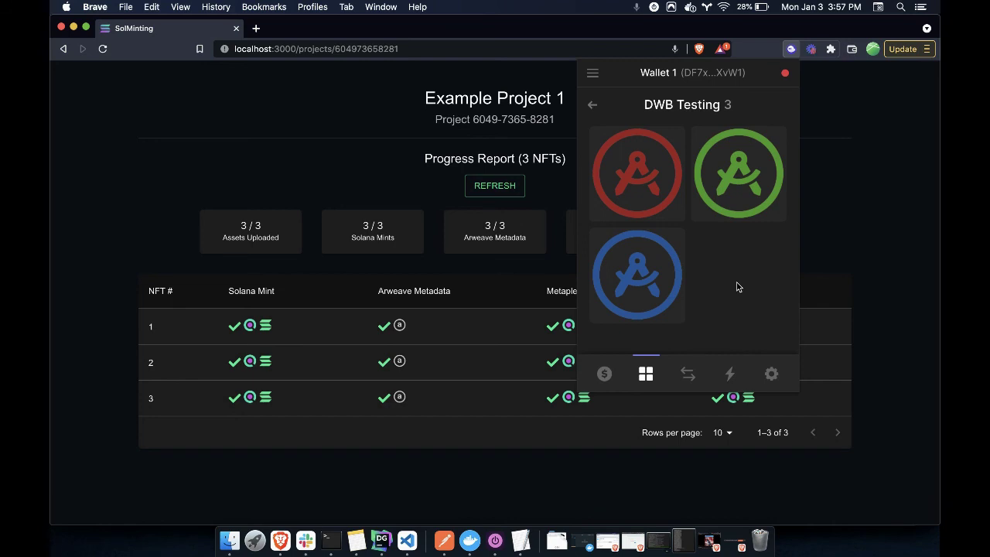
pyautogui.click(818, 252)
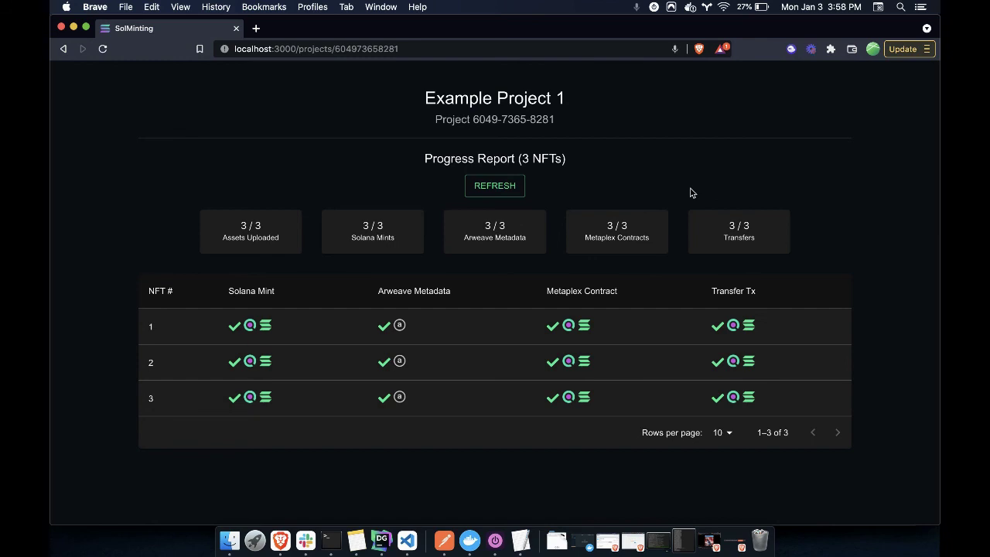
# Open the project page address in a new tab, attempt a password that fails, and clear it
pyautogui.click(437, 49)
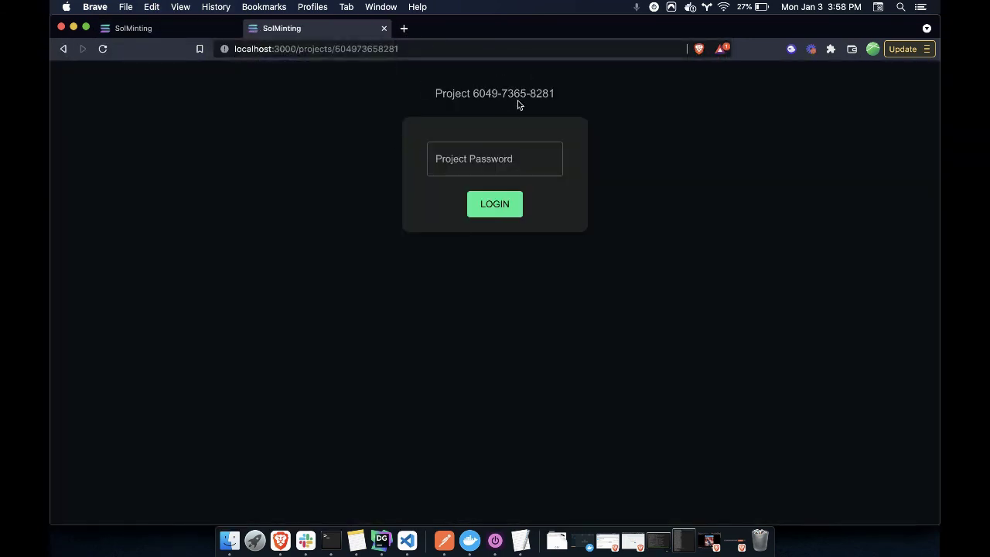
pyautogui.click(479, 157)
pyautogui.write('password')
pyautogui.click(487, 206)
pyautogui.doubleClick(462, 160)
pyautogui.press('BackSpace')
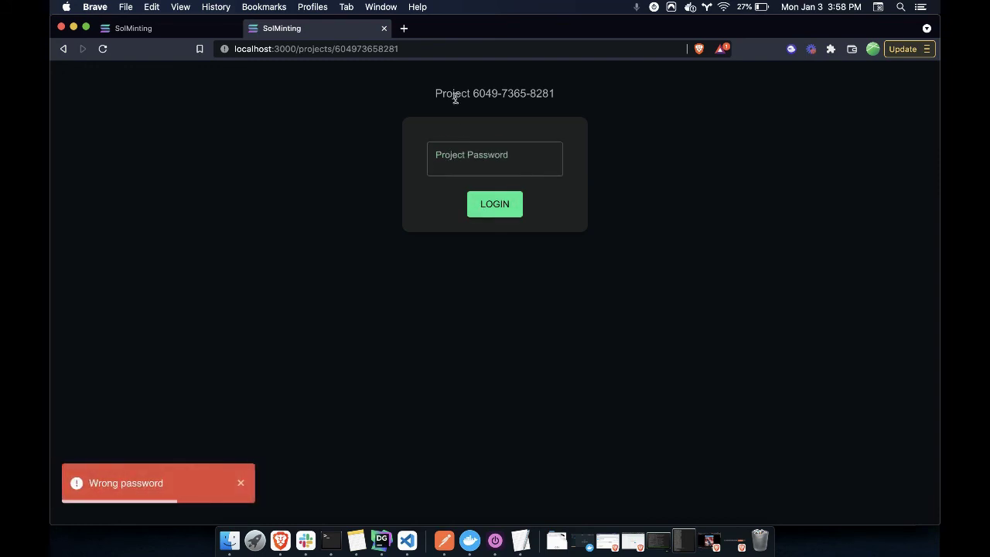
# Log in with the project password copied from Notes and dismiss the save-password prompt
pyautogui.click(521, 539)
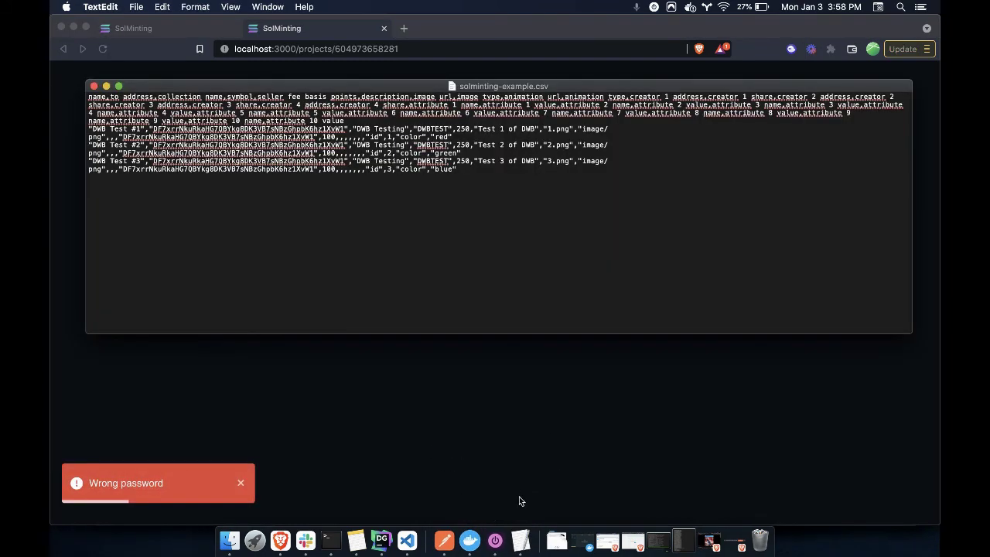
pyautogui.click(387, 450)
pyautogui.click(357, 540)
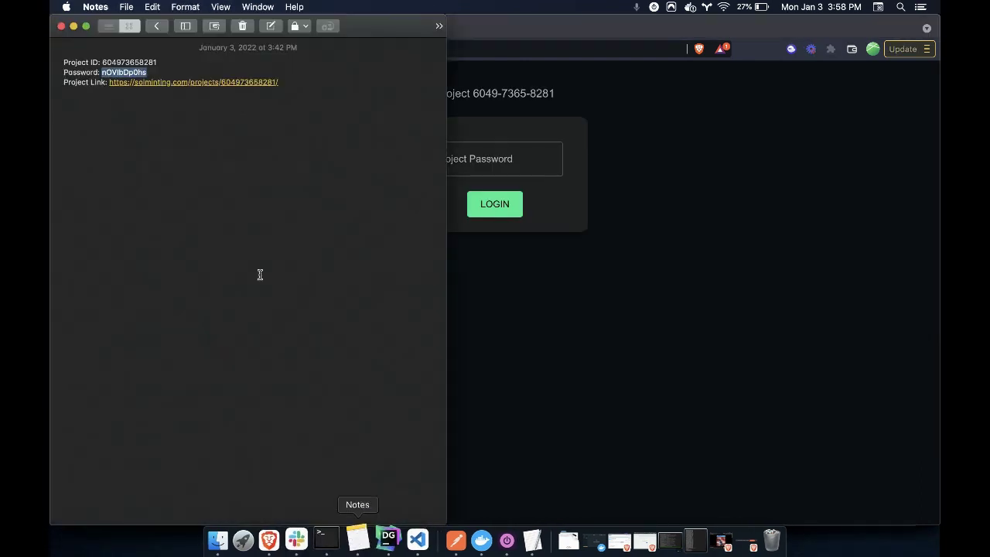
pyautogui.click(558, 117)
pyautogui.click(475, 164)
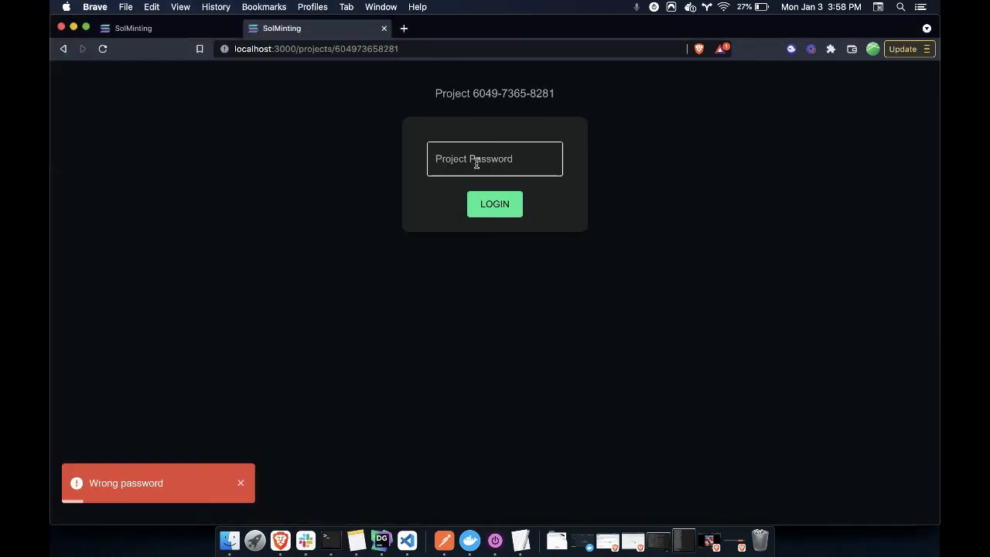
pyautogui.press('cmd+v')
pyautogui.click(495, 203)
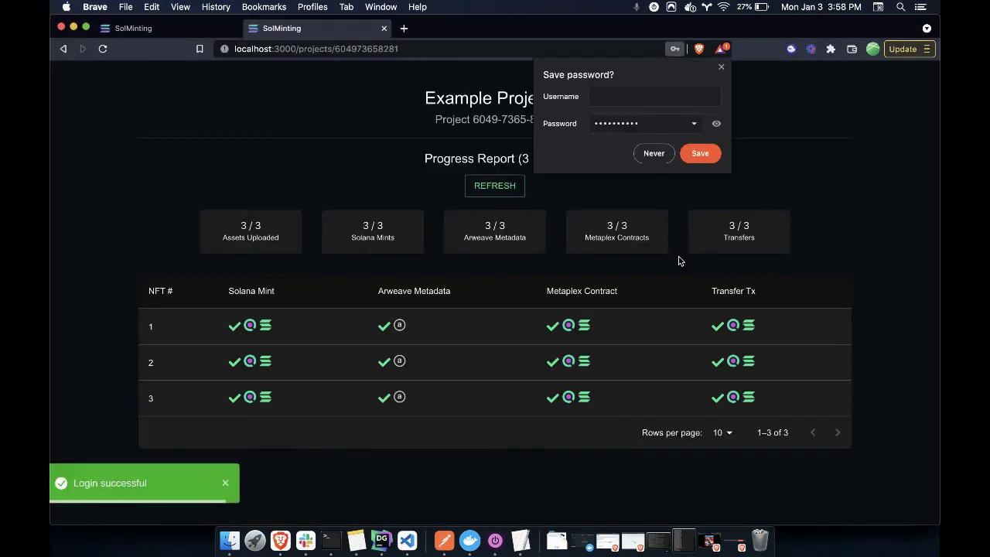
pyautogui.click(721, 67)
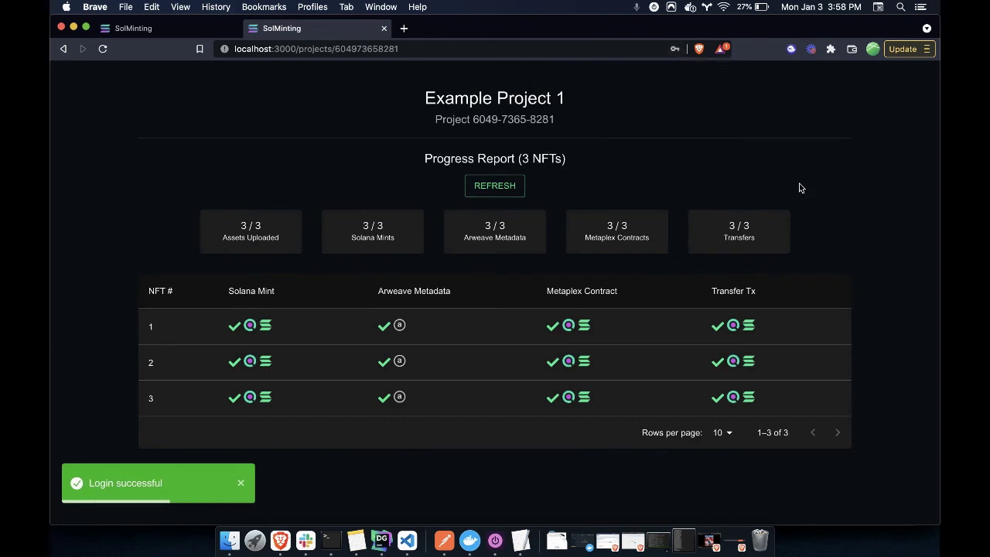